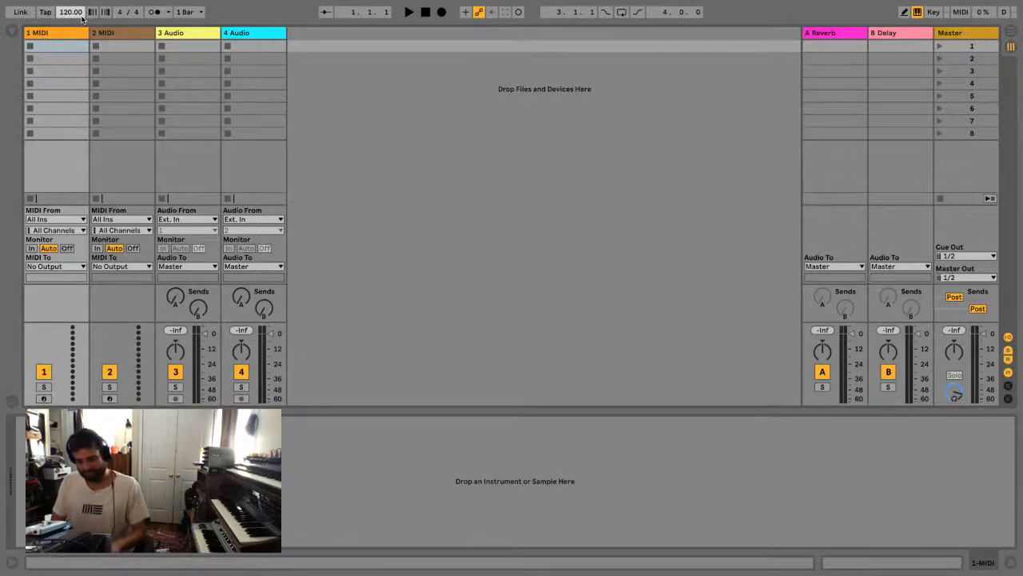
Set the tempo to 140 BPM and delete the two audio tracks
type("140")
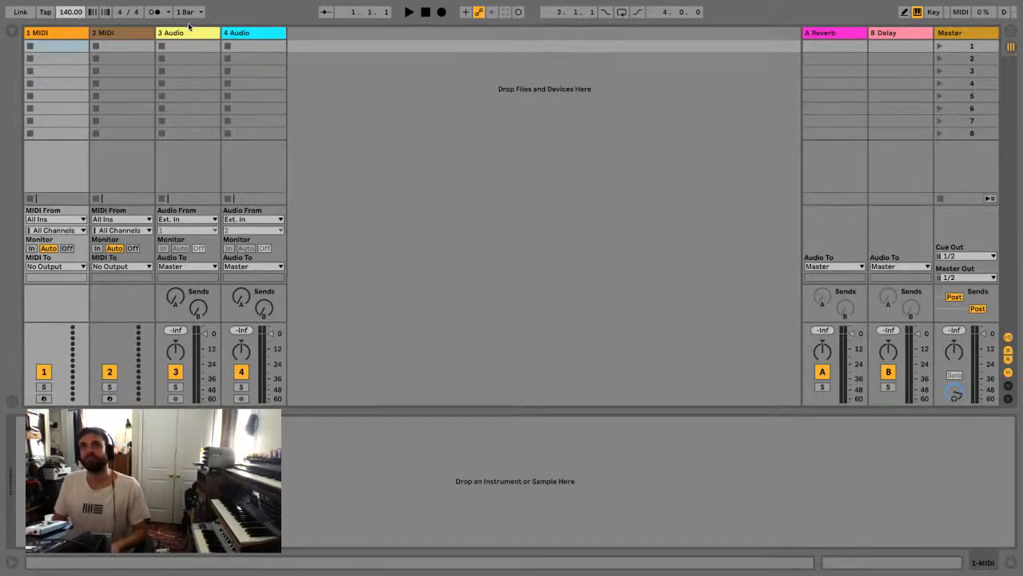
left_click(192, 32)
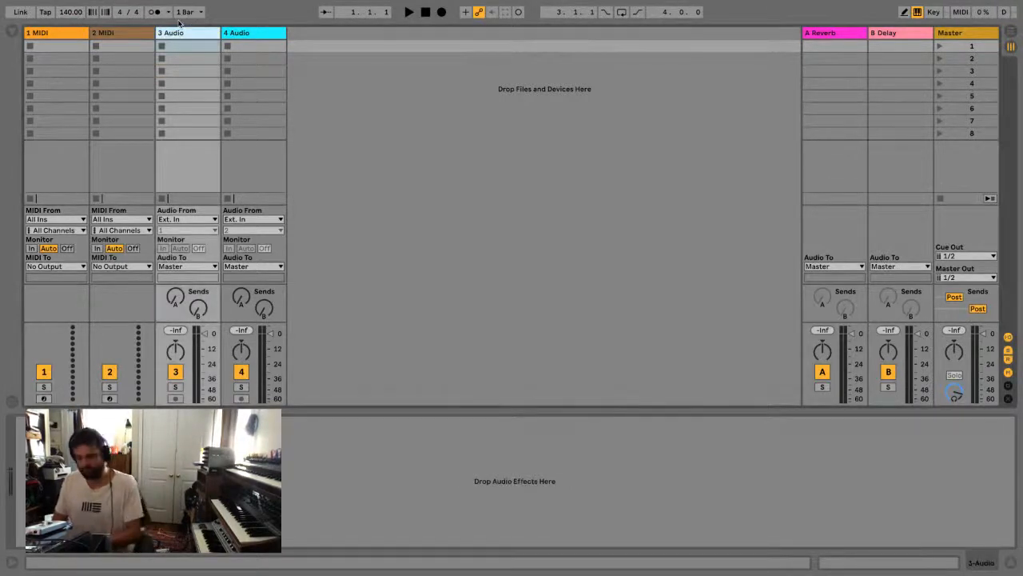
key("Delete")
key("Delete")
Switch to the Arrangement view and load the Wavetable instrument onto the second MIDI track
key("Tab")
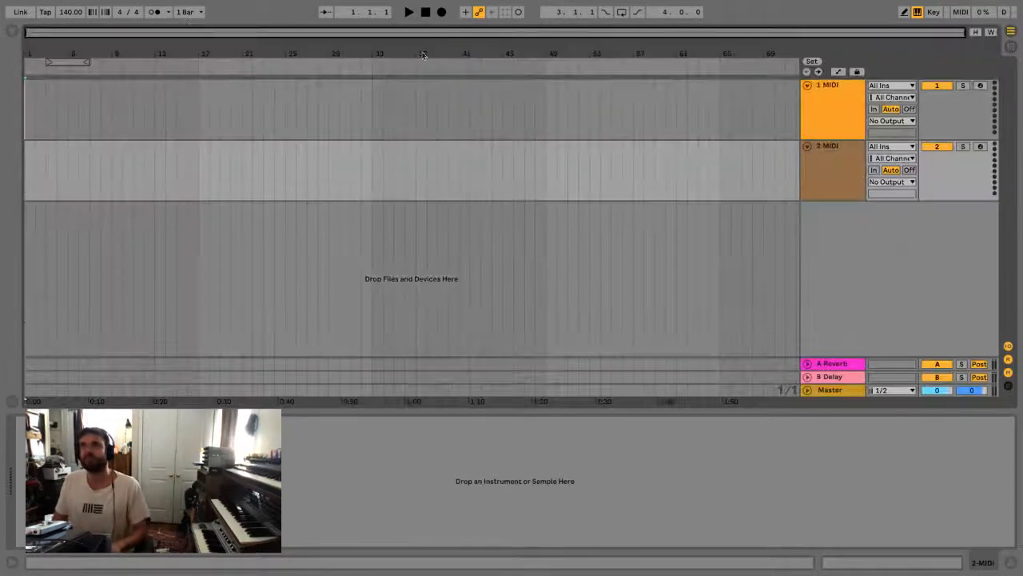
left_click(820, 160)
left_click(70, 13)
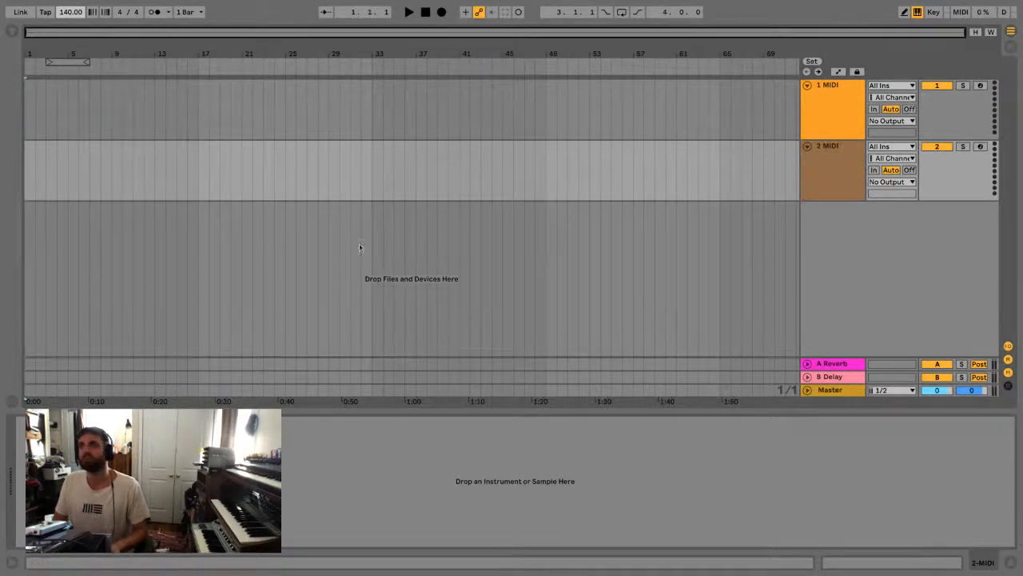
left_click(819, 177)
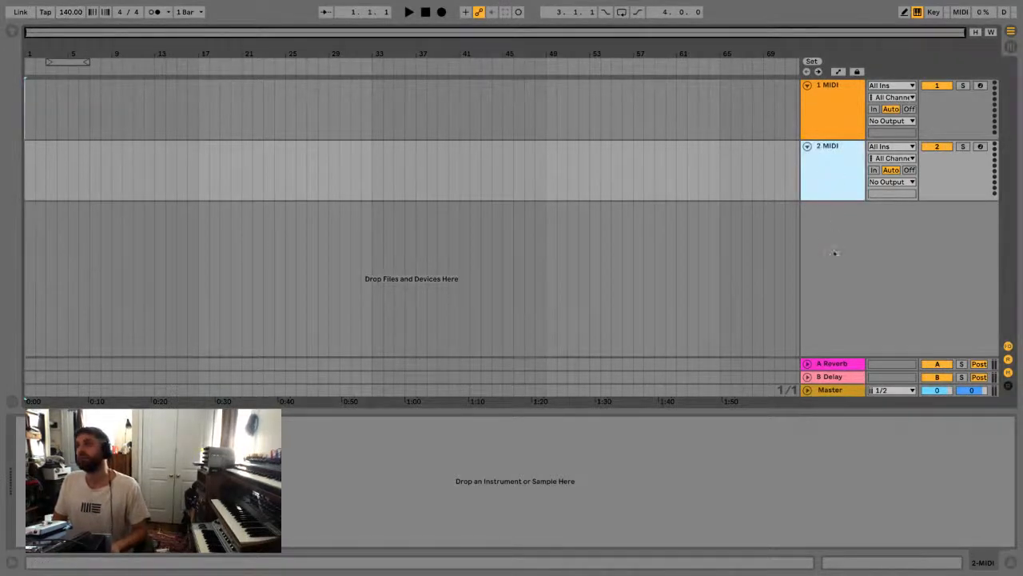
left_click(7, 32)
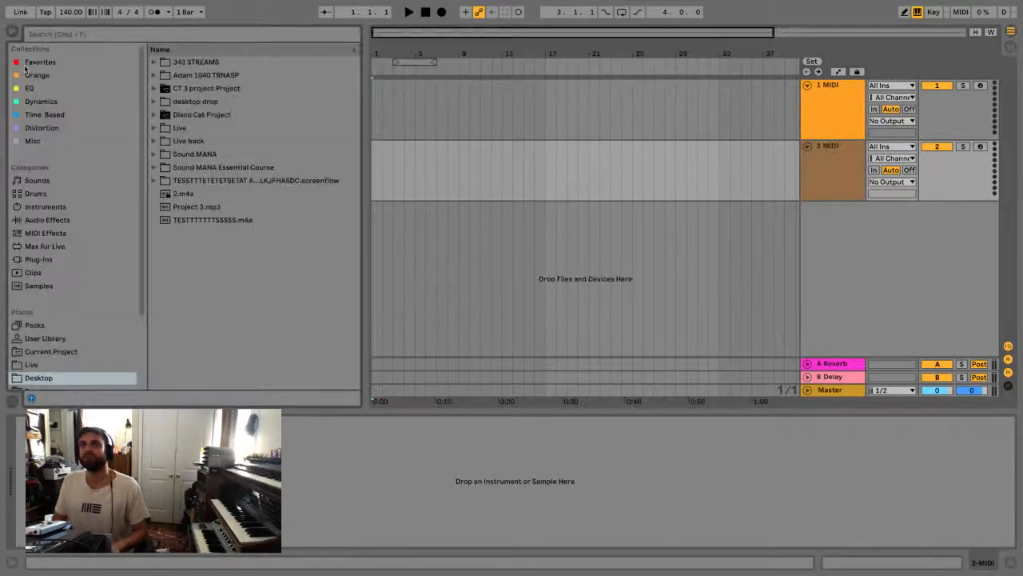
left_click(50, 207)
left_click_drag(190, 207, 429, 188)
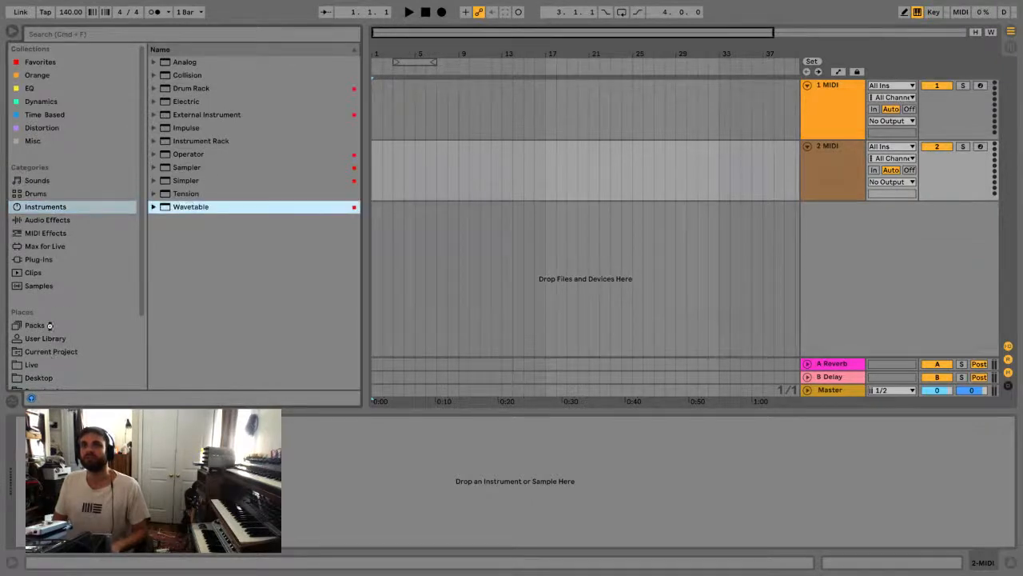
Search the MIDI effects for "c mino" and add the C Minor Scale preset before Wavetable on its track
left_click(54, 234)
left_click(72, 34)
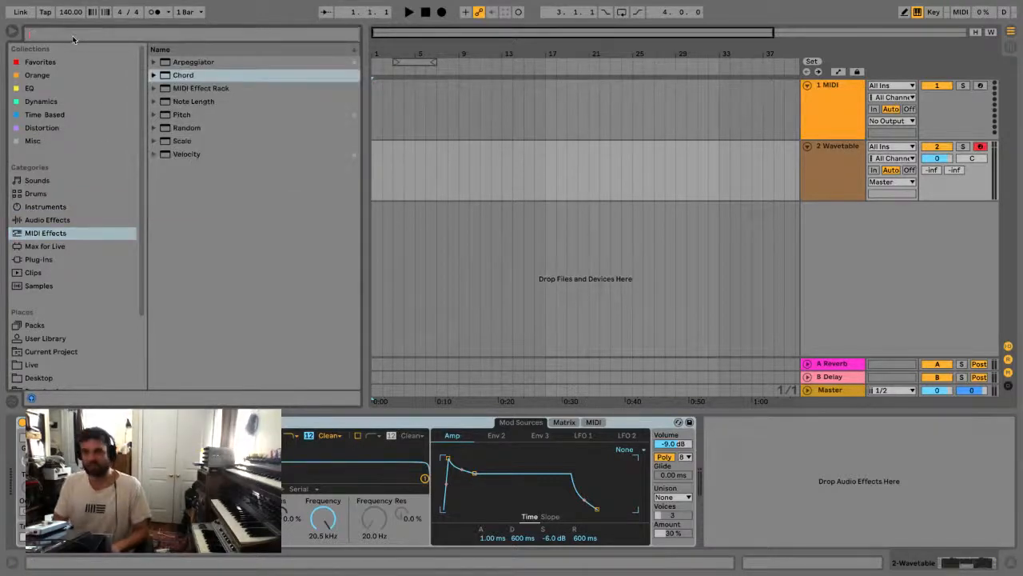
type("c mino")
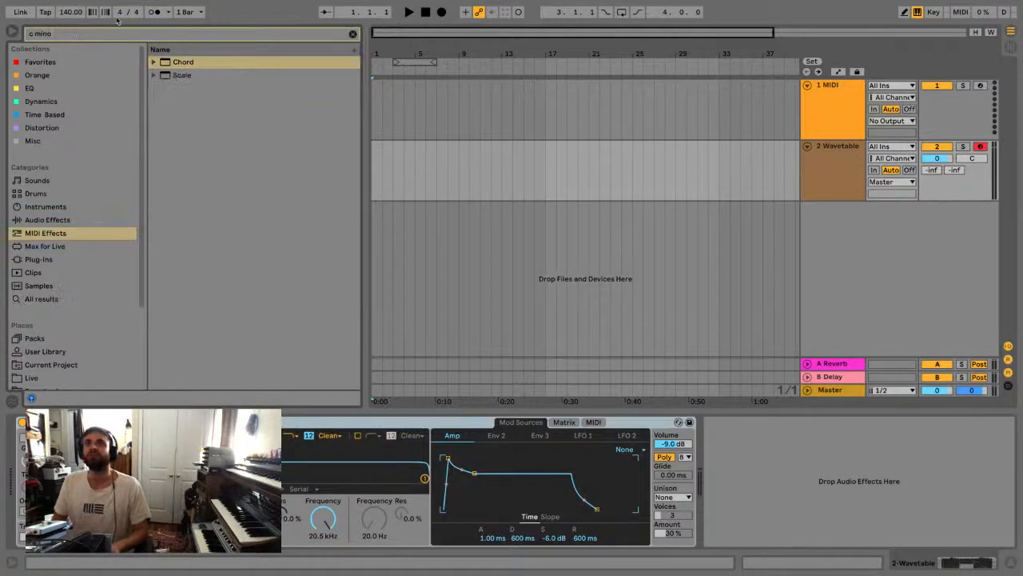
left_click(167, 63)
left_click(155, 76)
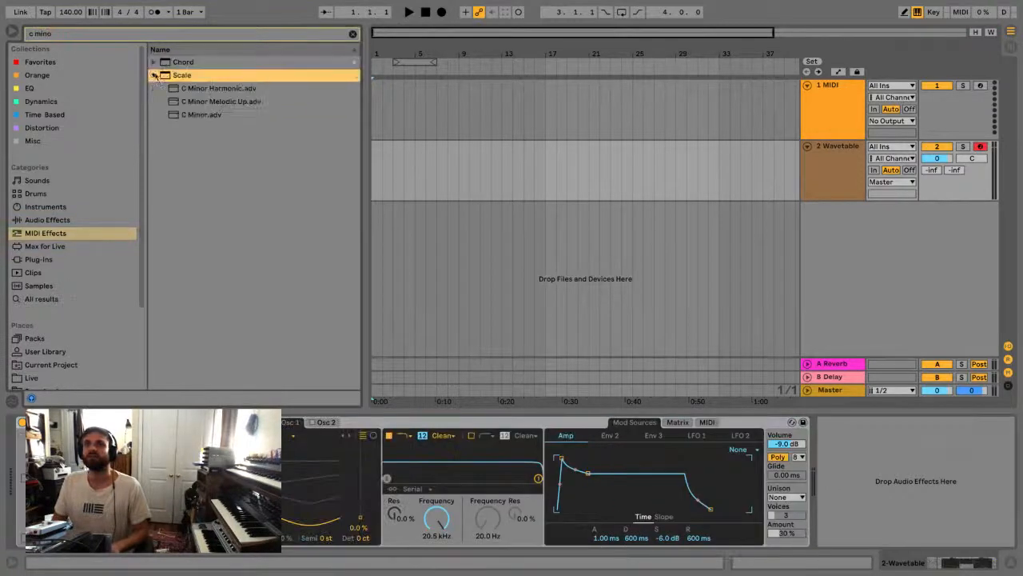
left_click(188, 115)
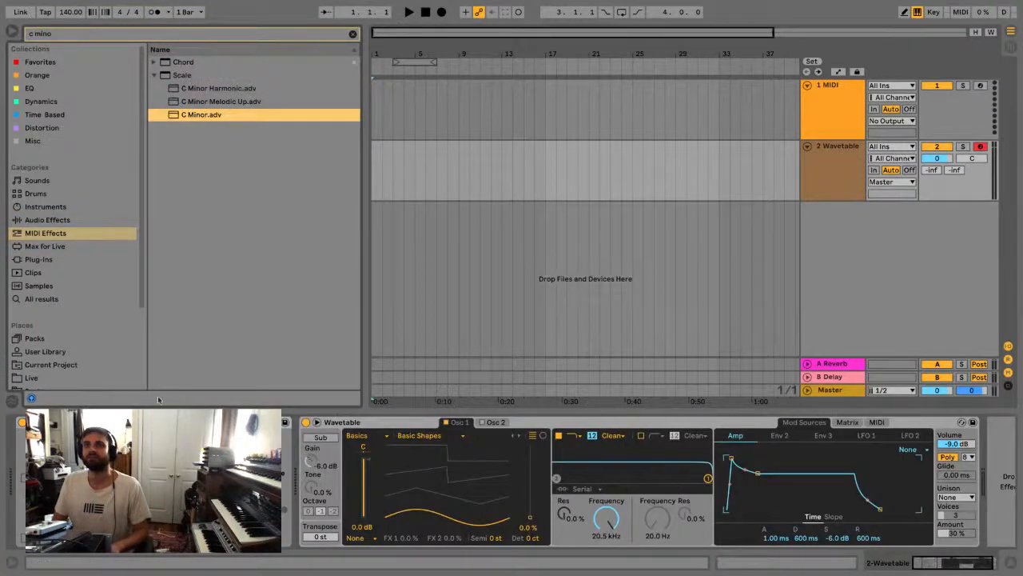
left_click_drag(189, 114, 170, 464)
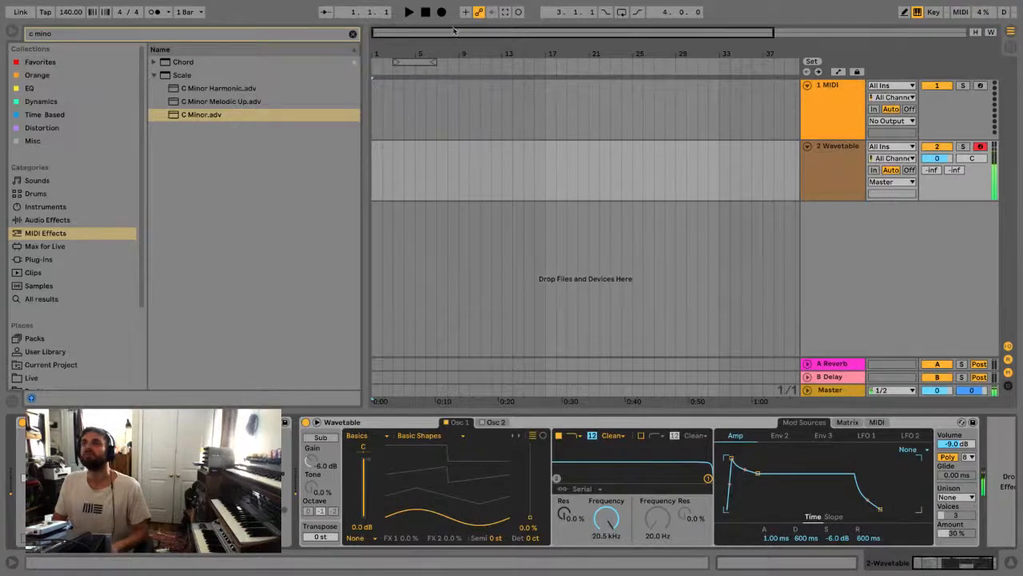
Move the four-bar loop to bar 1 and record a four-bar melody on the Wavetable track with the metronome on
left_click_drag(413, 62, 373, 61)
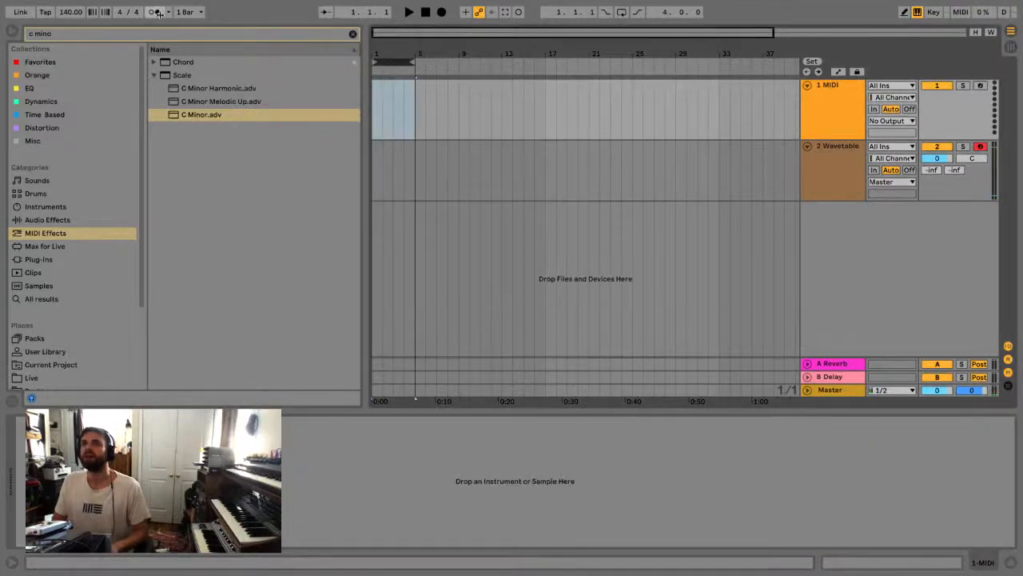
left_click(155, 12)
left_click(442, 11)
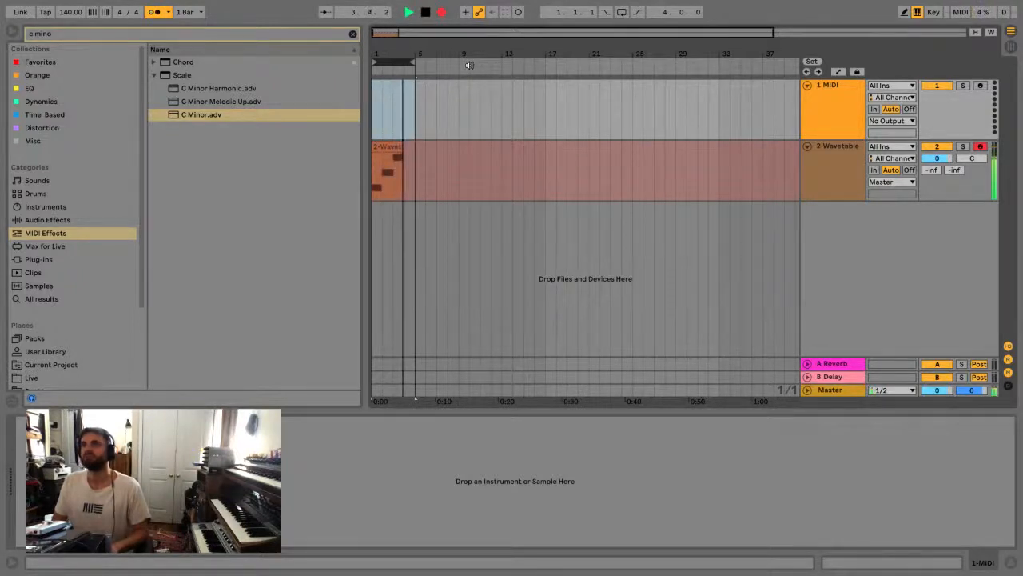
key("space")
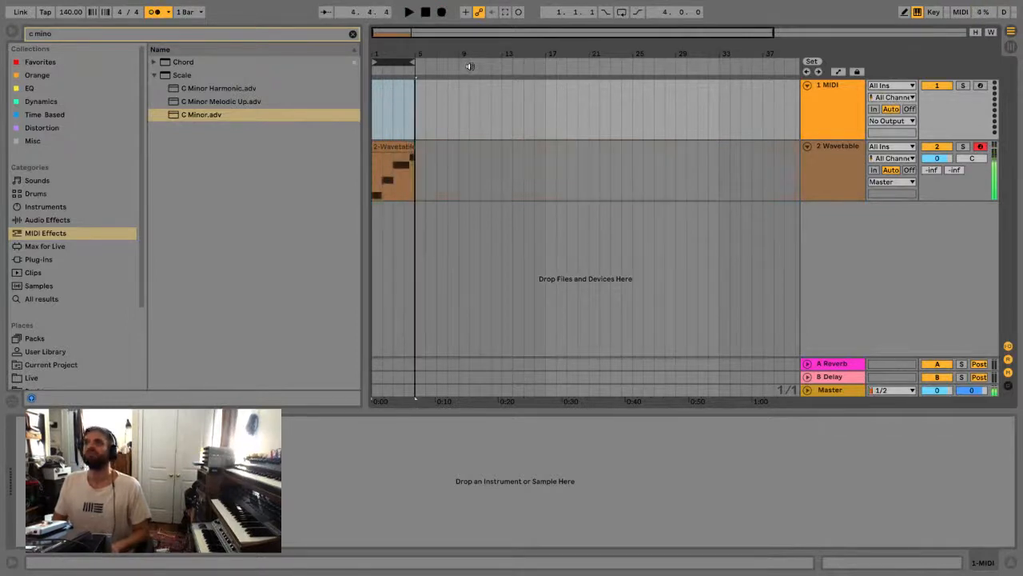
Duplicate the Wavetable track with its clip and replace the copy's instrument with Analog
left_click(827, 174)
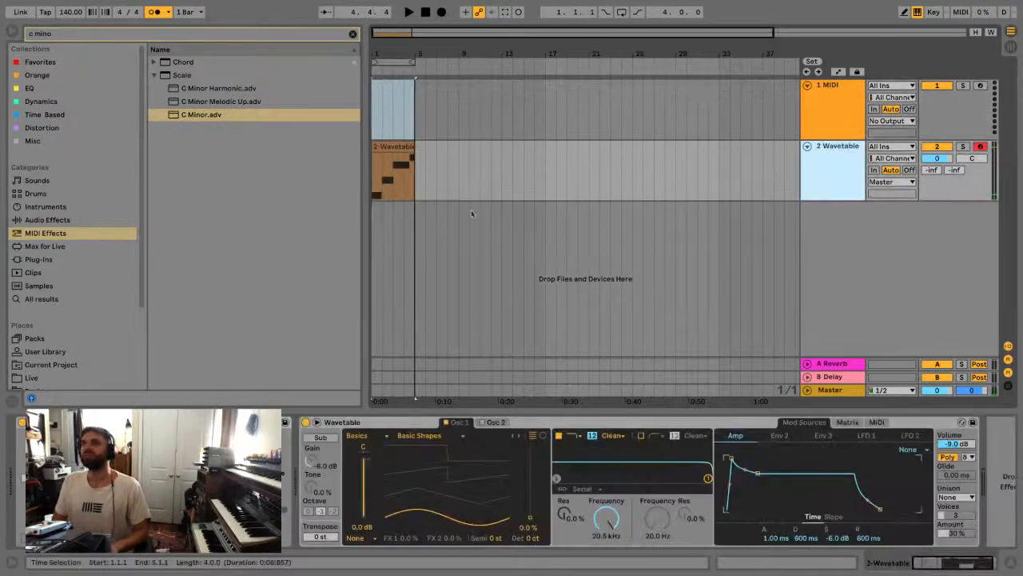
key("super+d")
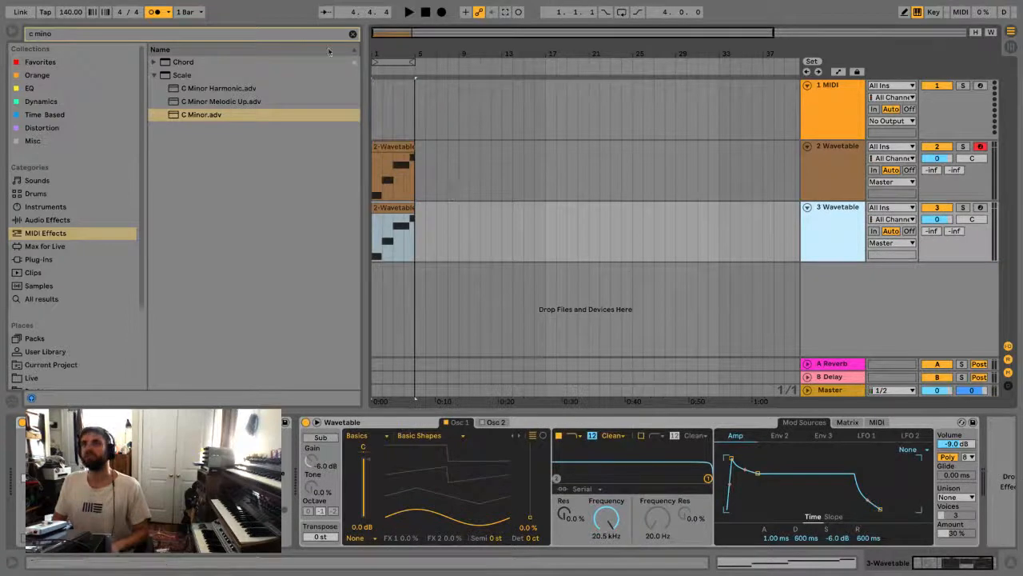
left_click(352, 35)
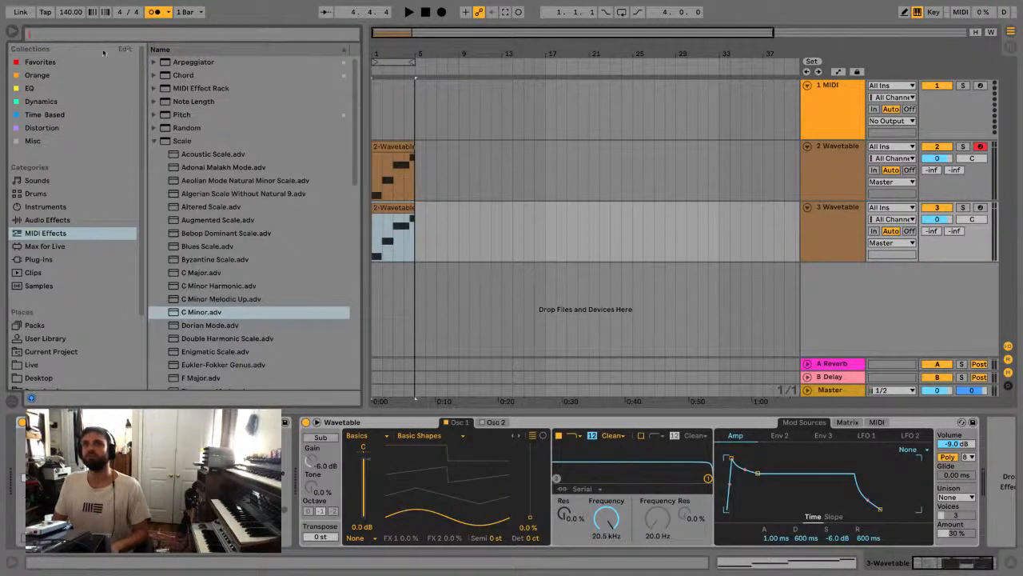
left_click(68, 210)
left_click(194, 64)
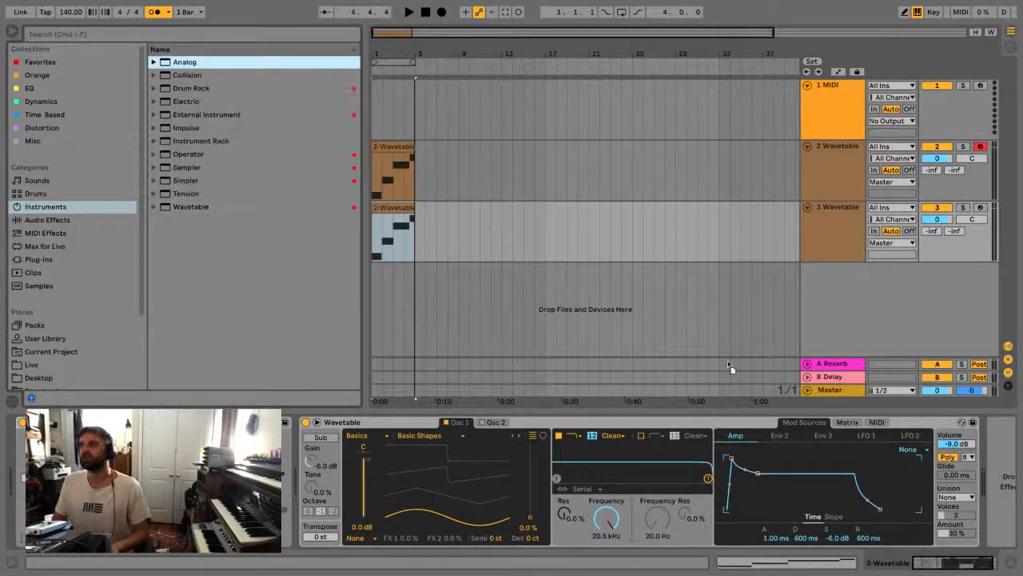
left_click_drag(987, 496, 987, 495)
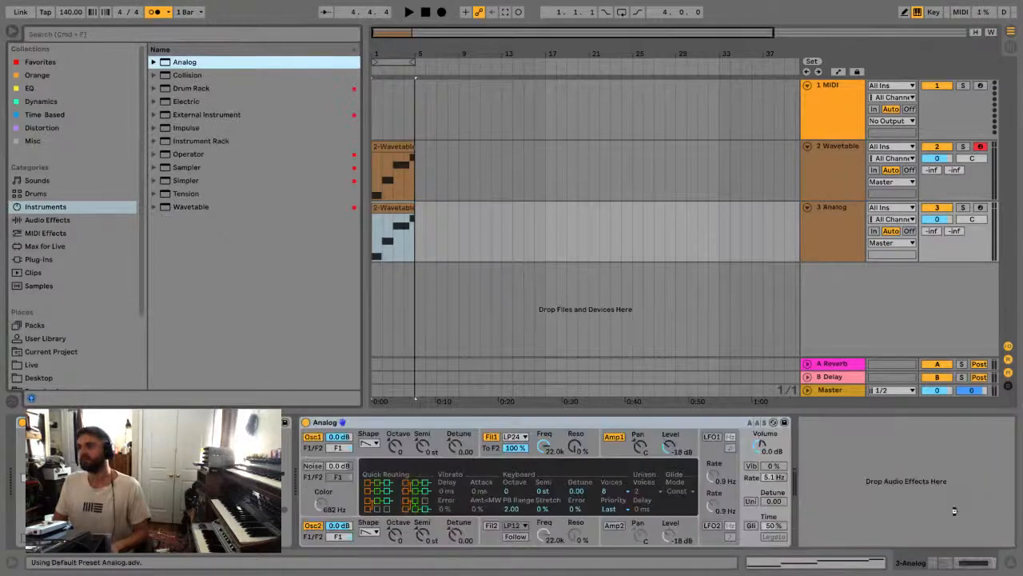
Turn on glide and unison in Analog, setting the unison detune to 60.94
left_click(751, 526)
left_click(751, 502)
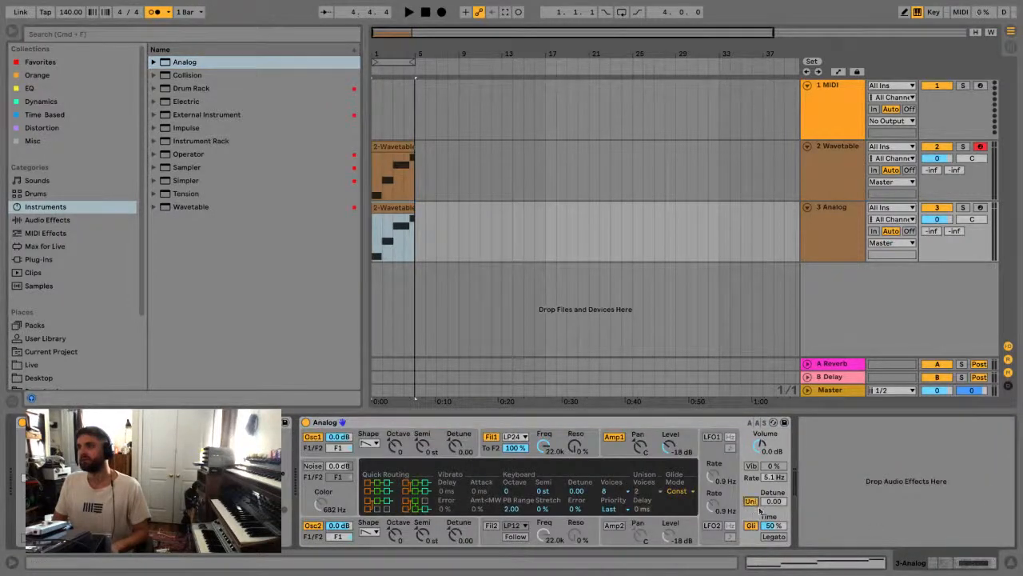
left_click_drag(775, 502, 775, 494)
Lower Analog's first filter frequency to 1.3k, set its filter envelope attack to 1.29 s, and play the arrangement
left_click_drag(546, 447, 547, 450)
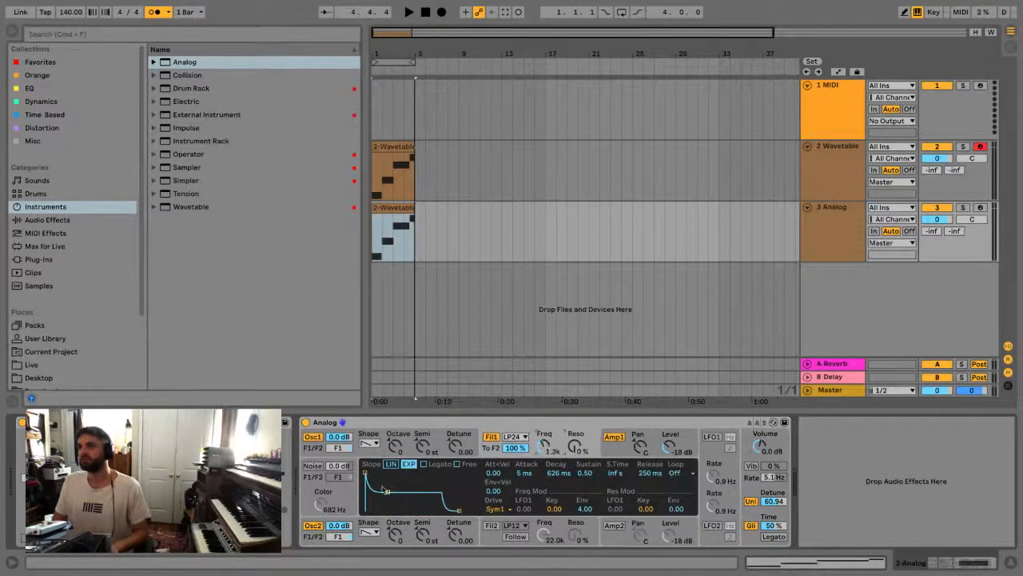
left_click_drag(370, 477, 391, 472)
key("space")
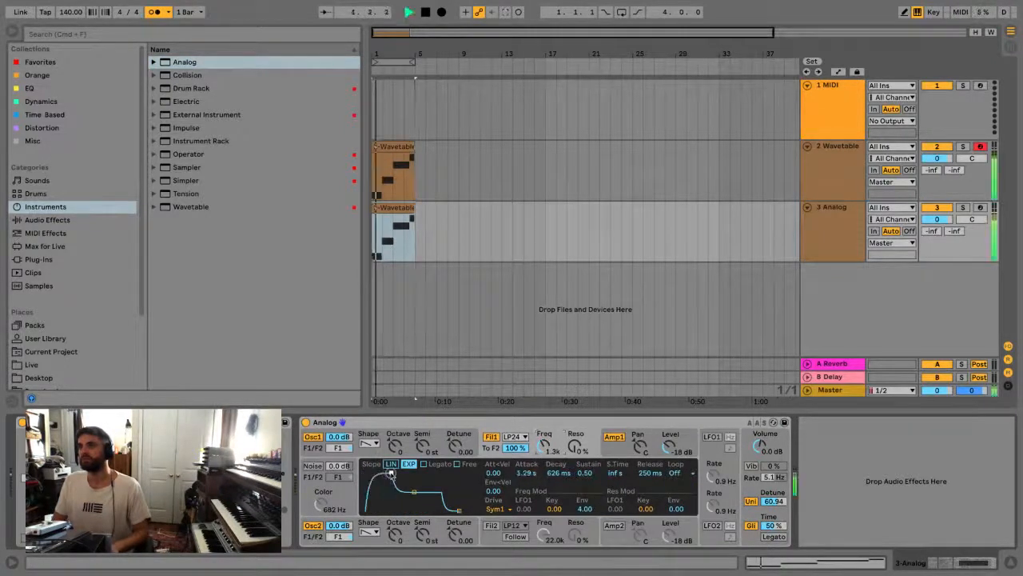
Set Analog's unison to 4 voices with a detune of 40.62, and enable vibrato at 76%
left_click_drag(780, 503, 782, 500)
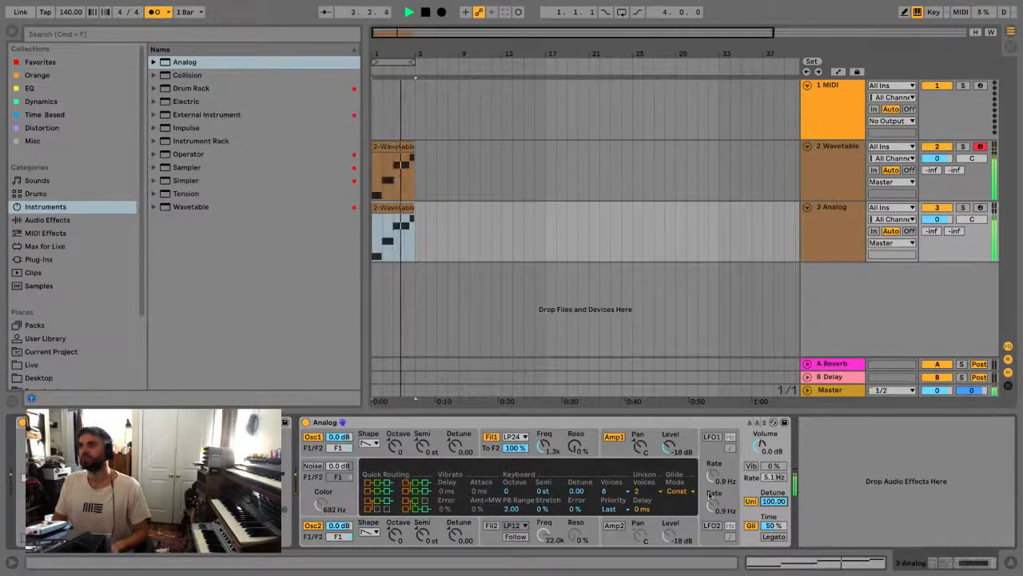
left_click(646, 491)
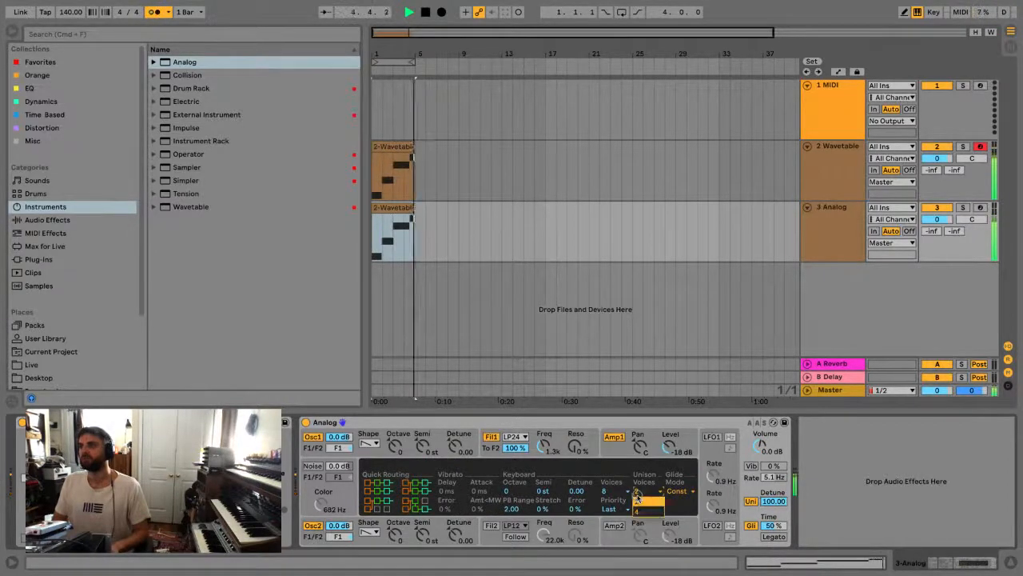
left_click(646, 502)
left_click_drag(771, 500, 772, 507)
left_click(752, 466)
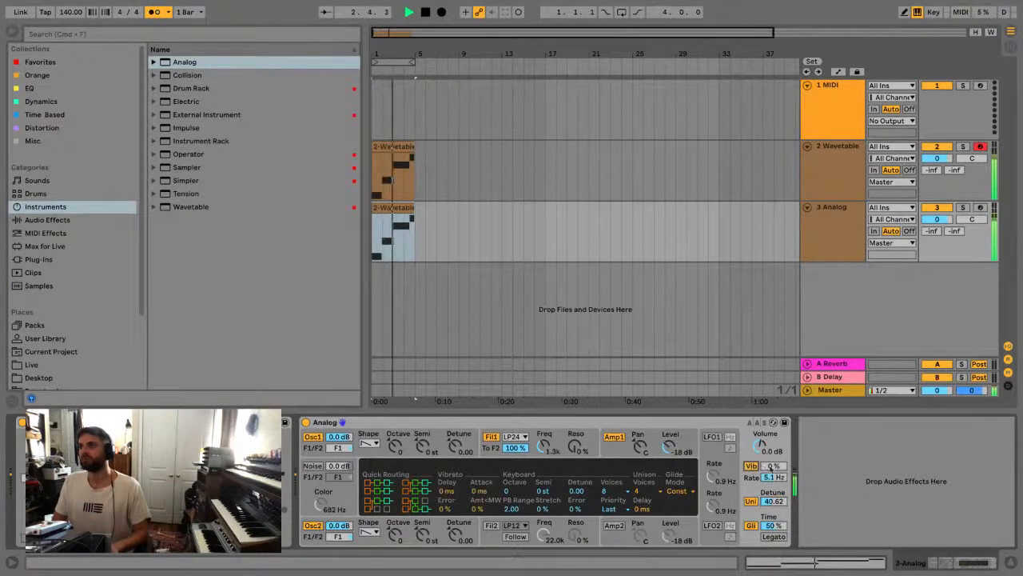
left_click_drag(771, 470, 772, 452)
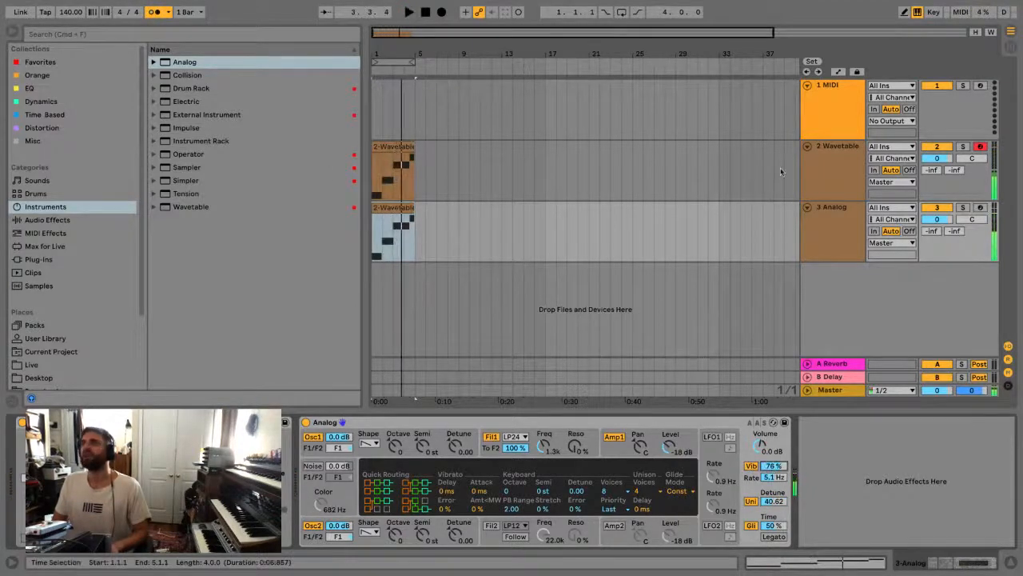
Fold the existing tracks and insert a new MIDI track below the Analog track
left_click(808, 146, "alt")
left_click(847, 111)
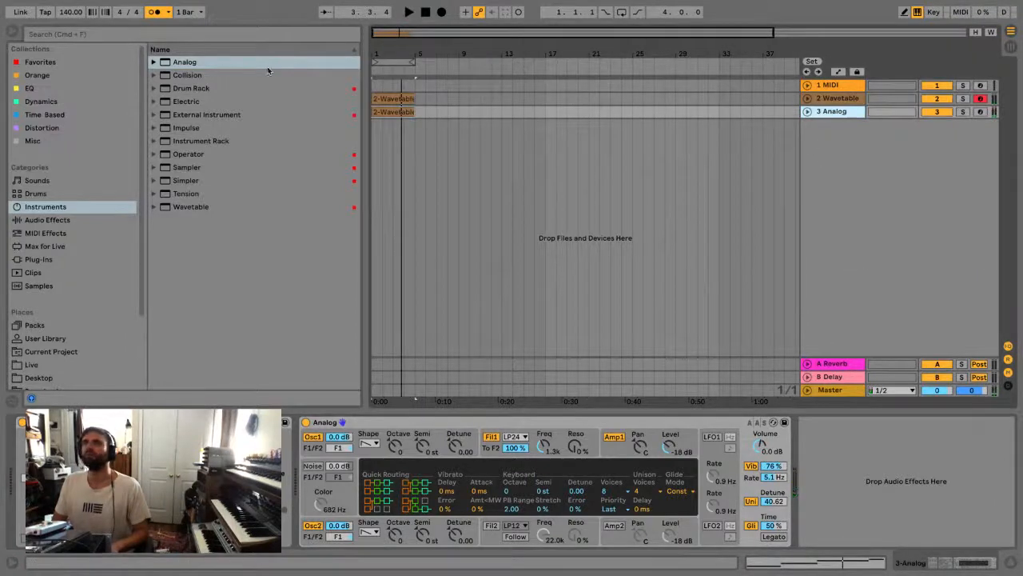
key("super+shift+t")
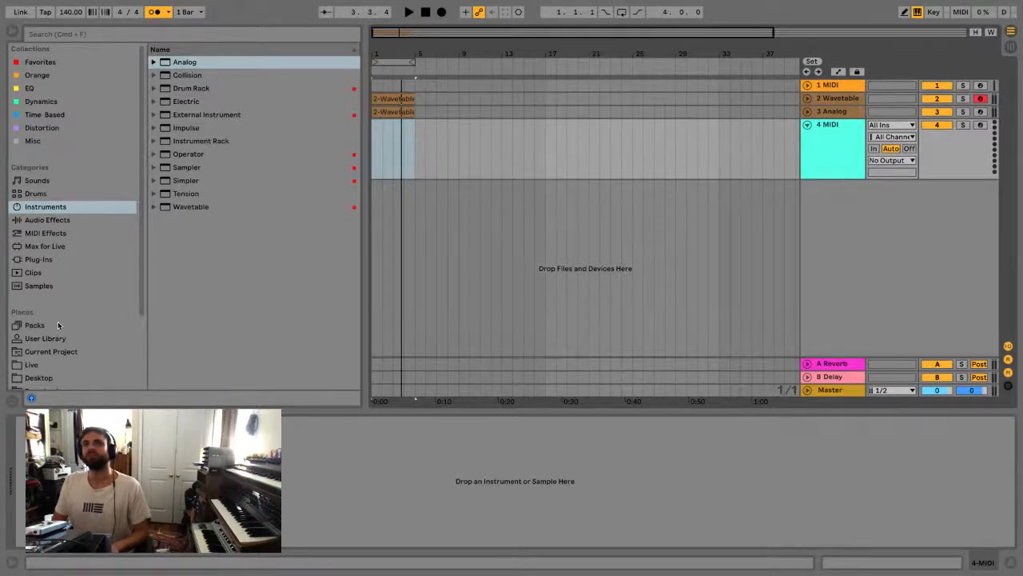
Search the packs for "session" and look through the Drum Essentials, Core Library and available pack results
left_click(35, 324)
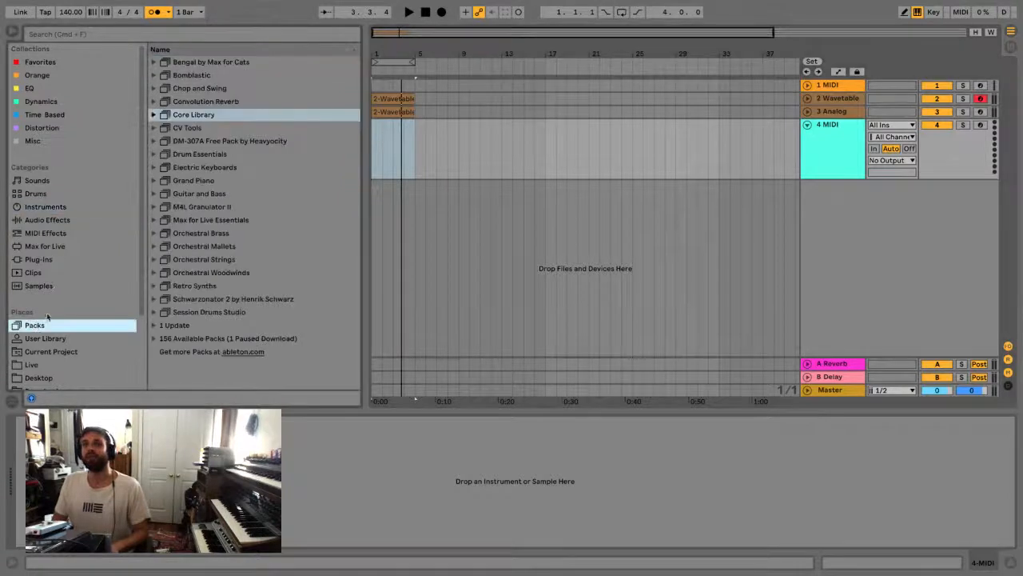
key("super+f")
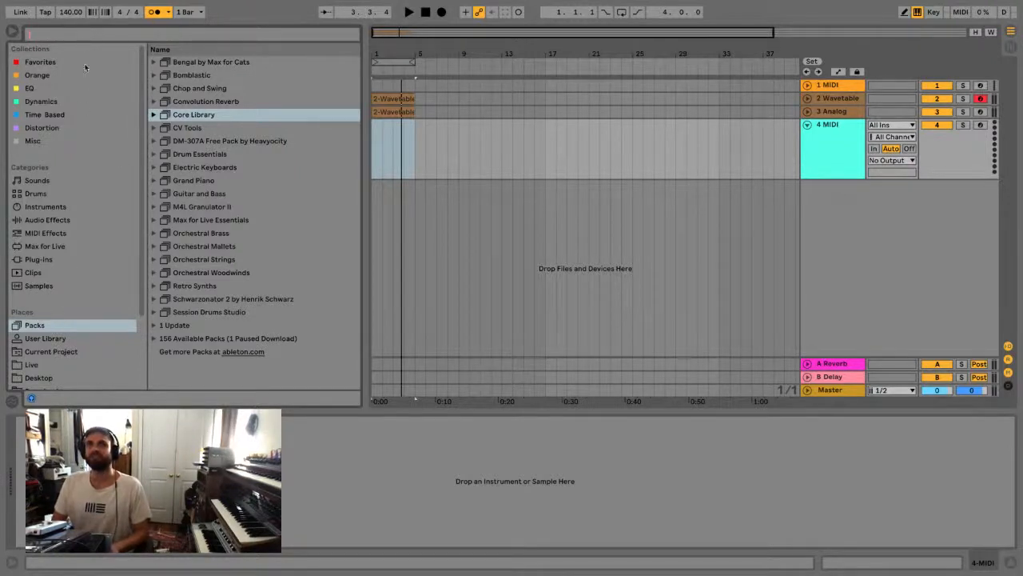
type("session")
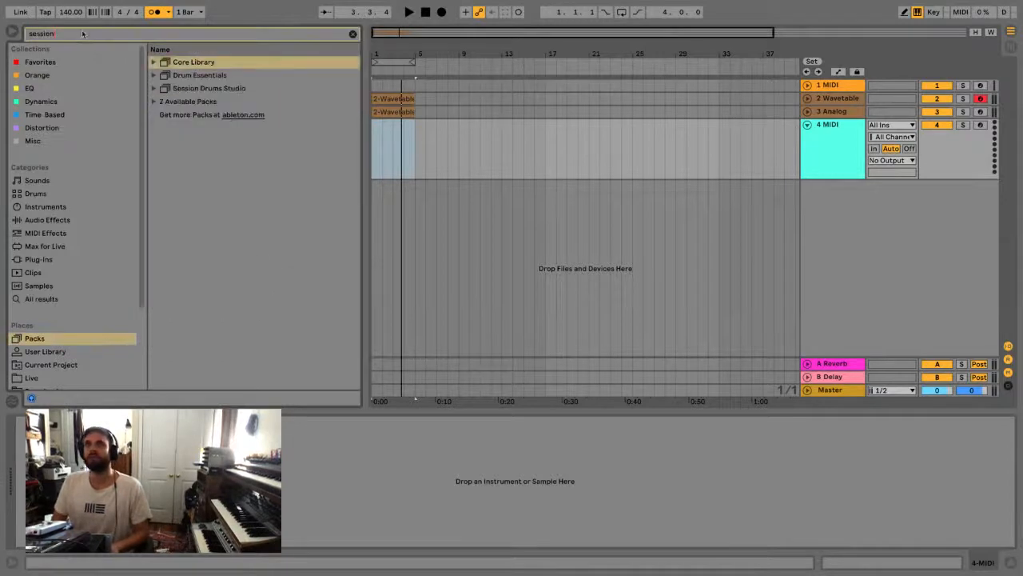
left_click(154, 88)
left_click(154, 79)
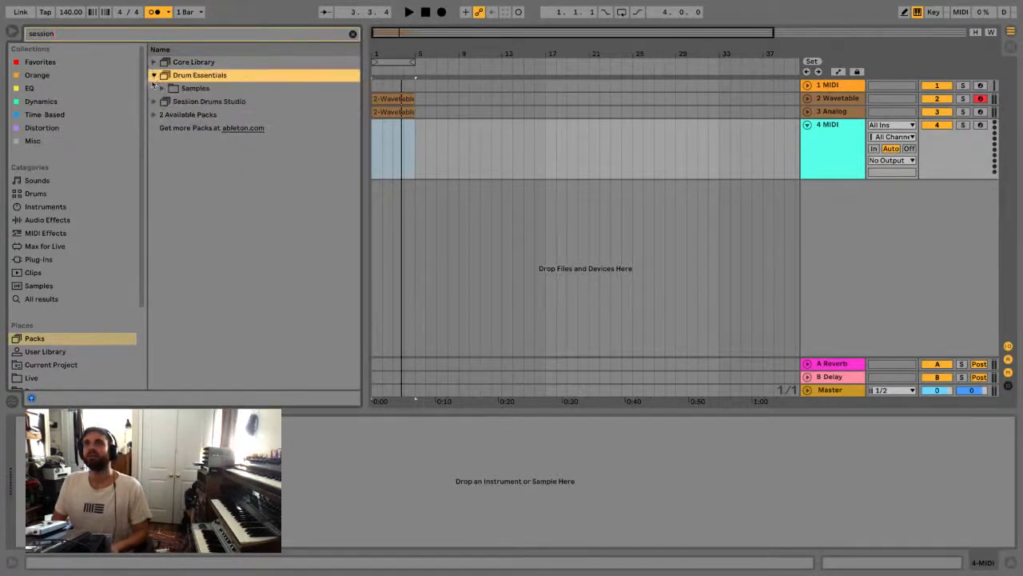
left_click(162, 89)
left_click(154, 75)
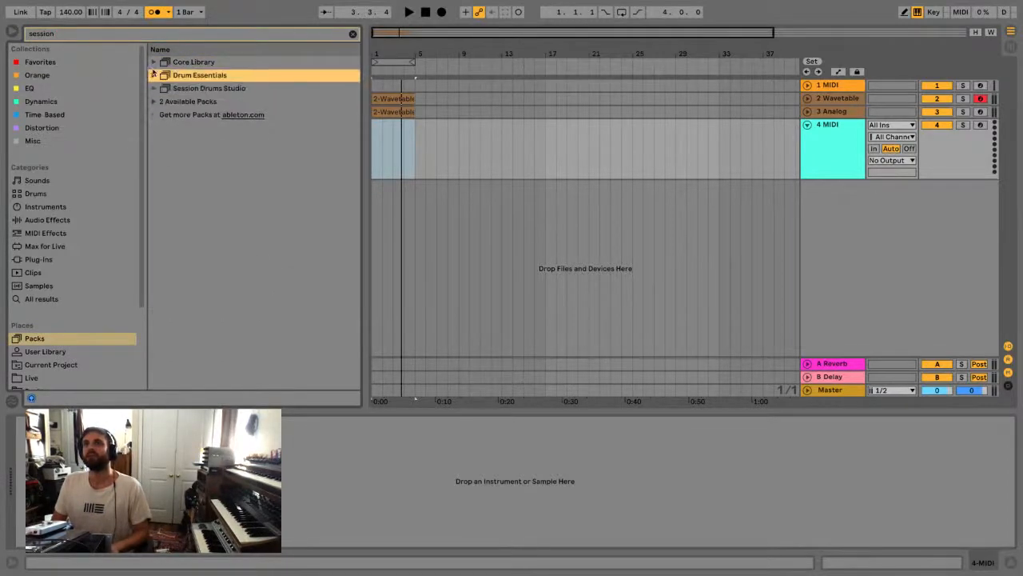
left_click(154, 62)
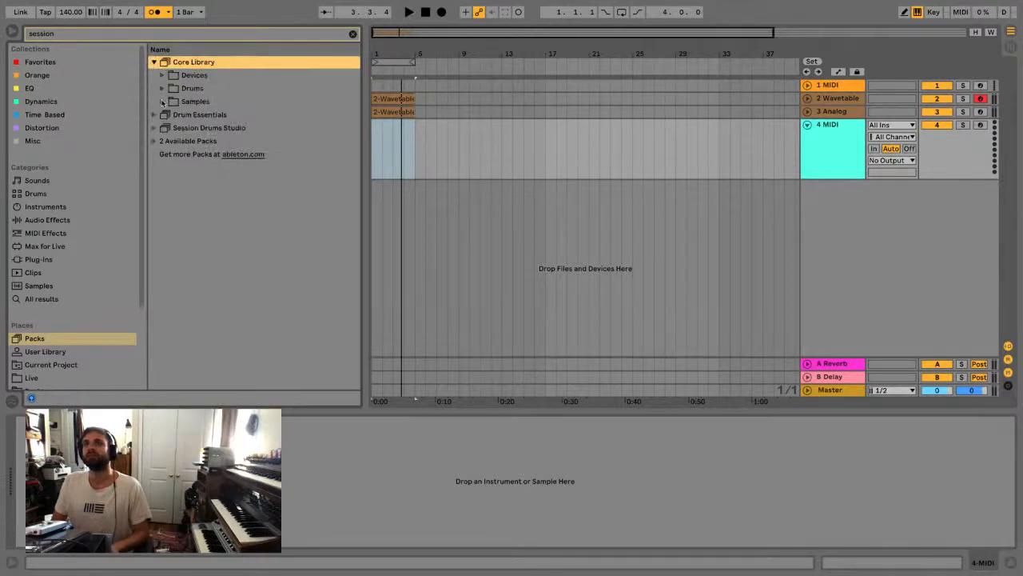
left_click(153, 141)
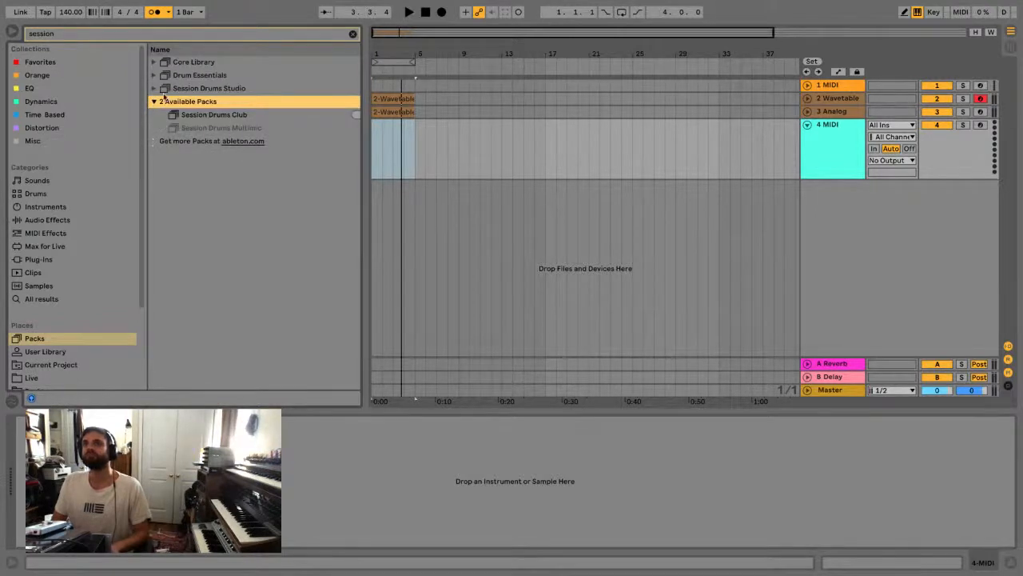
Search the packs for "orche" and try to install the ProjectSAM Orchestral Ensemble Essentials pack
key("ctrl+f")
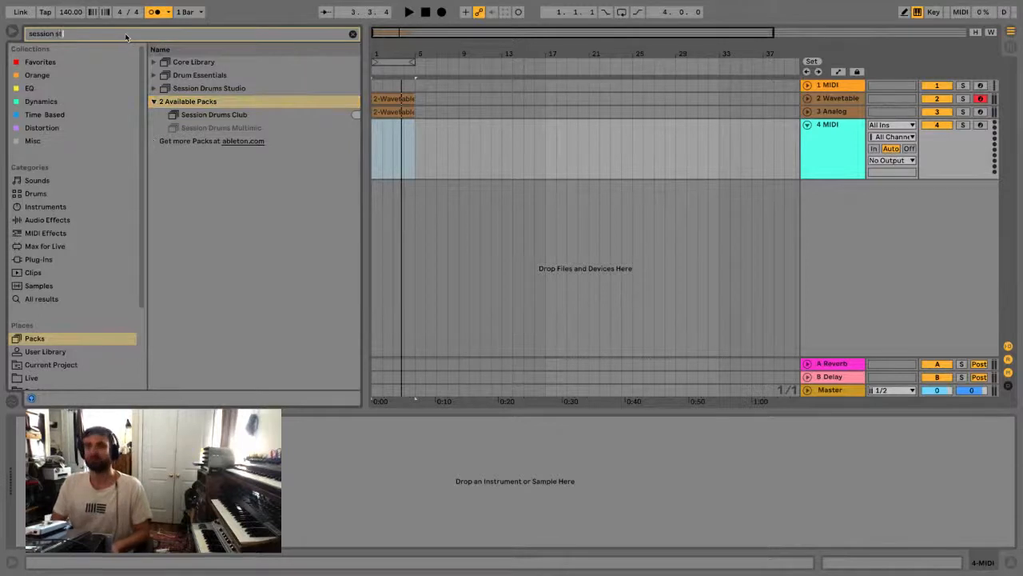
type("orche")
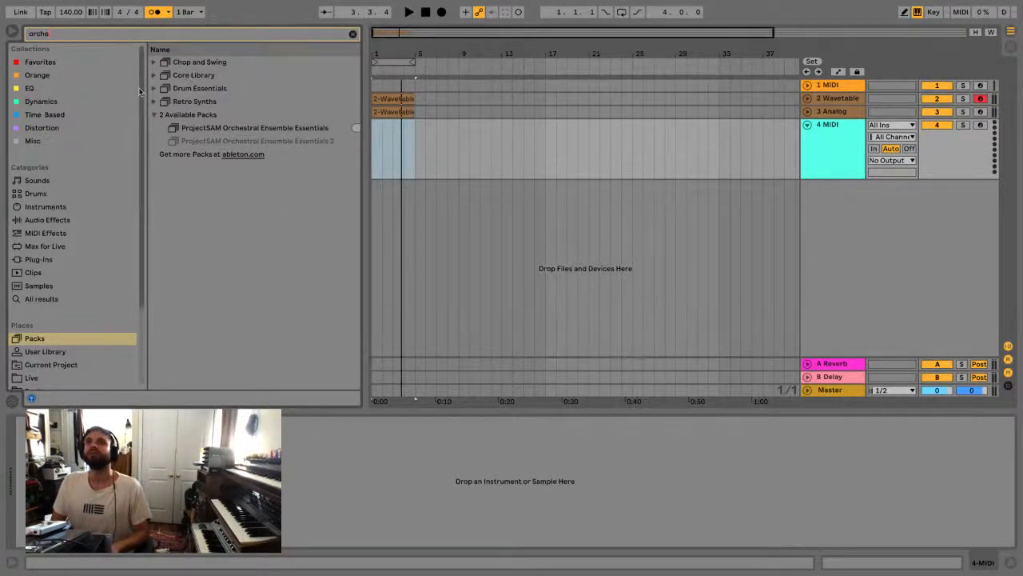
left_click(186, 129)
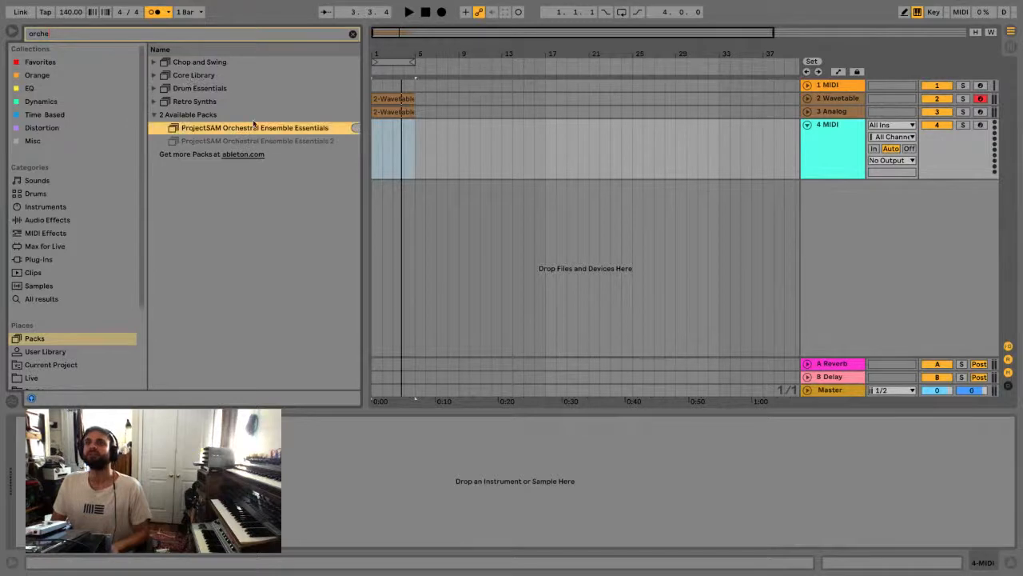
key("Up")
double_click(216, 126)
left_click_drag(551, 241, 249, 226)
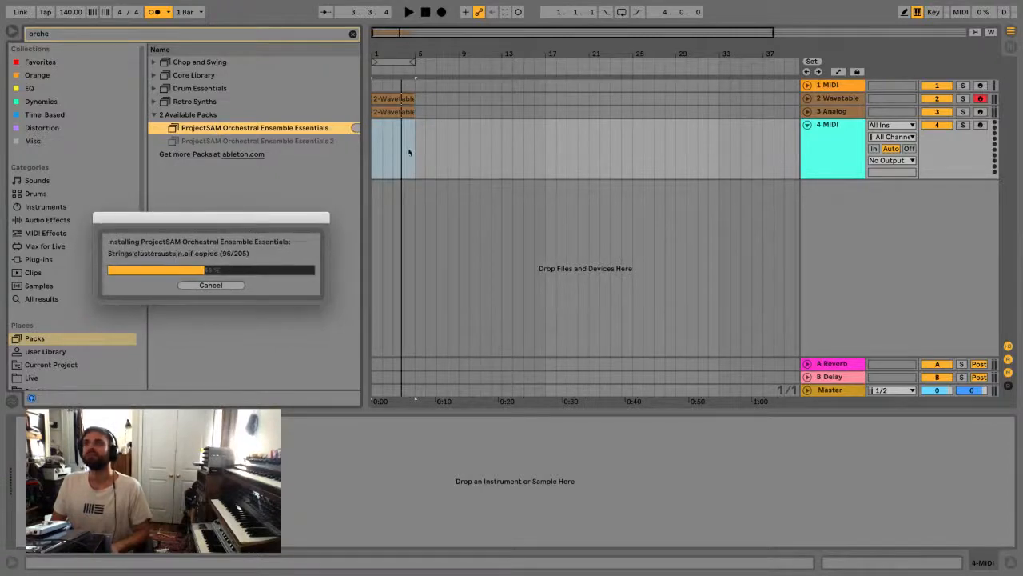
left_click(201, 285)
Load the Operator instrument onto the empty fourth MIDI track and solo that track for a brief playback
left_click(53, 207)
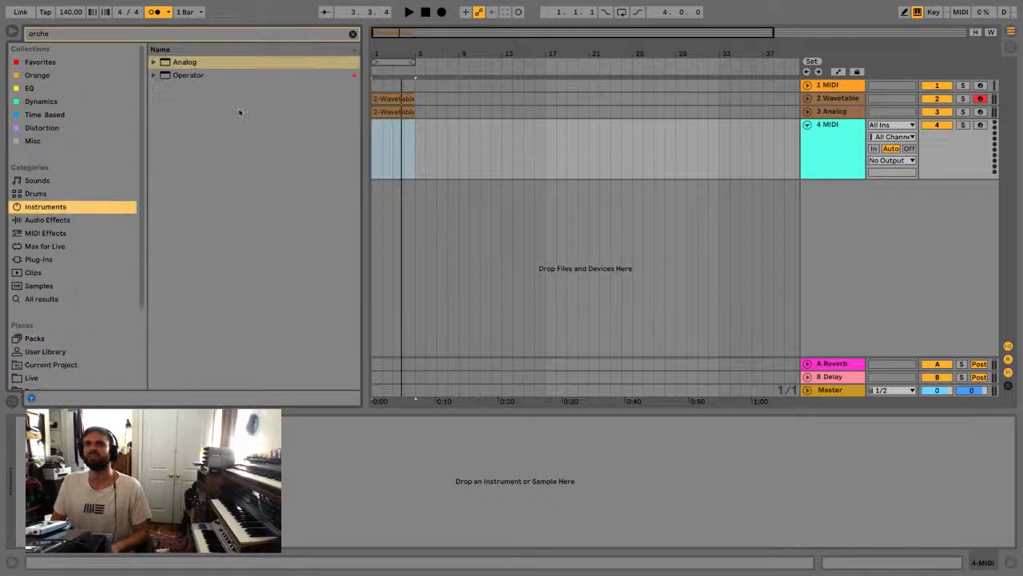
left_click(353, 34)
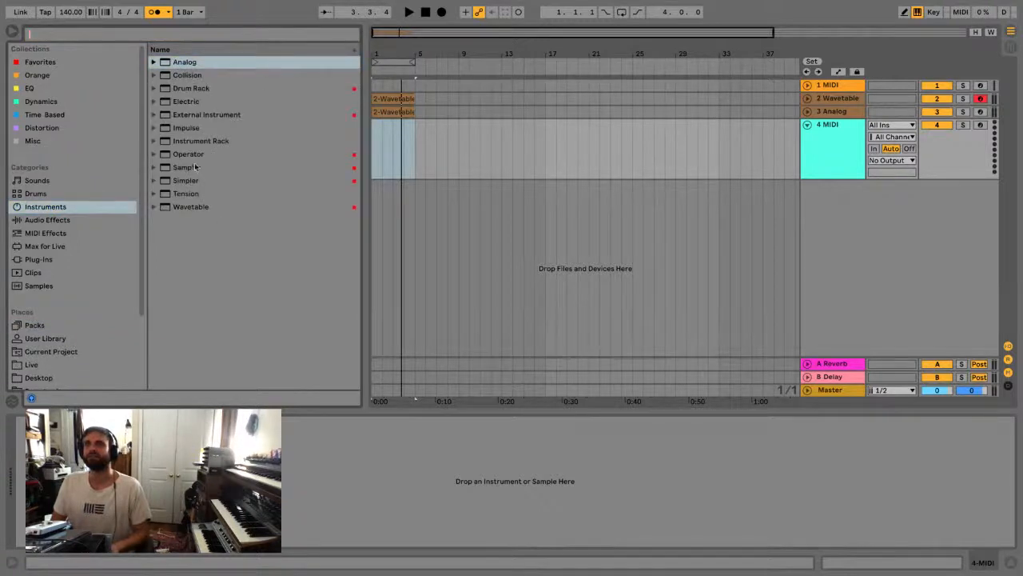
left_click(196, 155)
left_click_drag(734, 135, 735, 136)
left_click(844, 150)
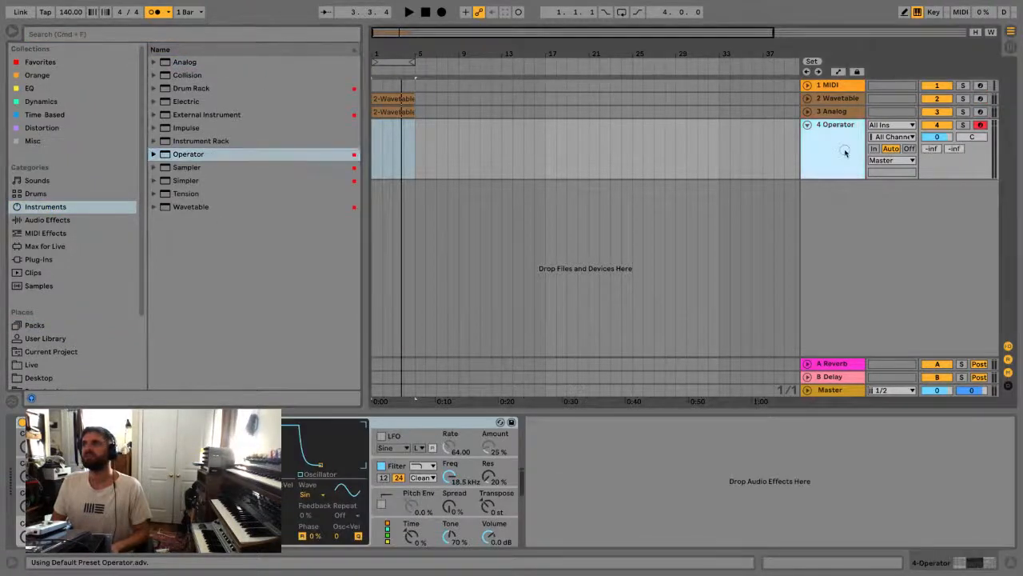
left_click(964, 124)
key("space")
key("space")
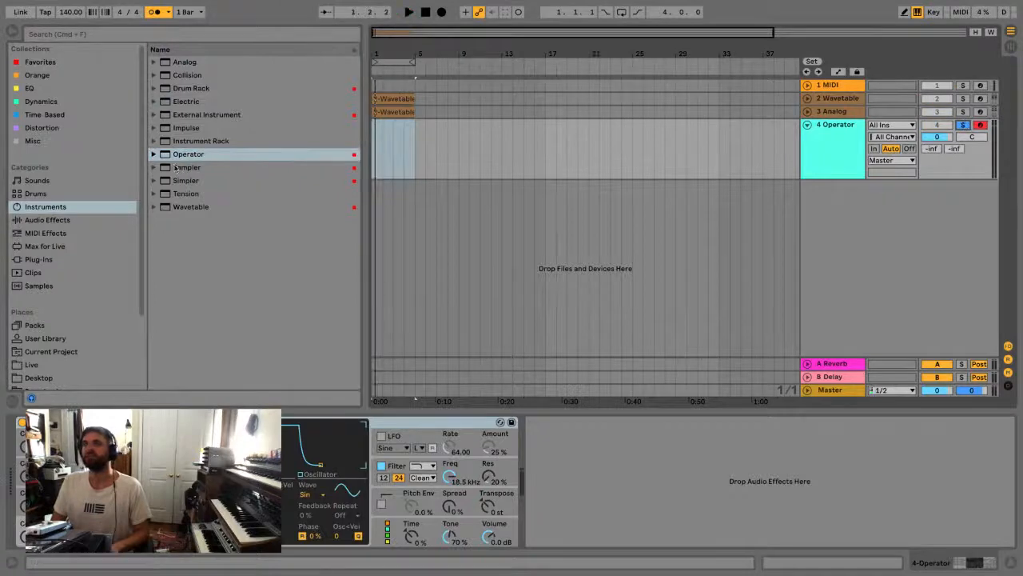
Duplicate the Analog track with its clip and replace the copy's instrument with an empty Instrument Rack
left_click(412, 111)
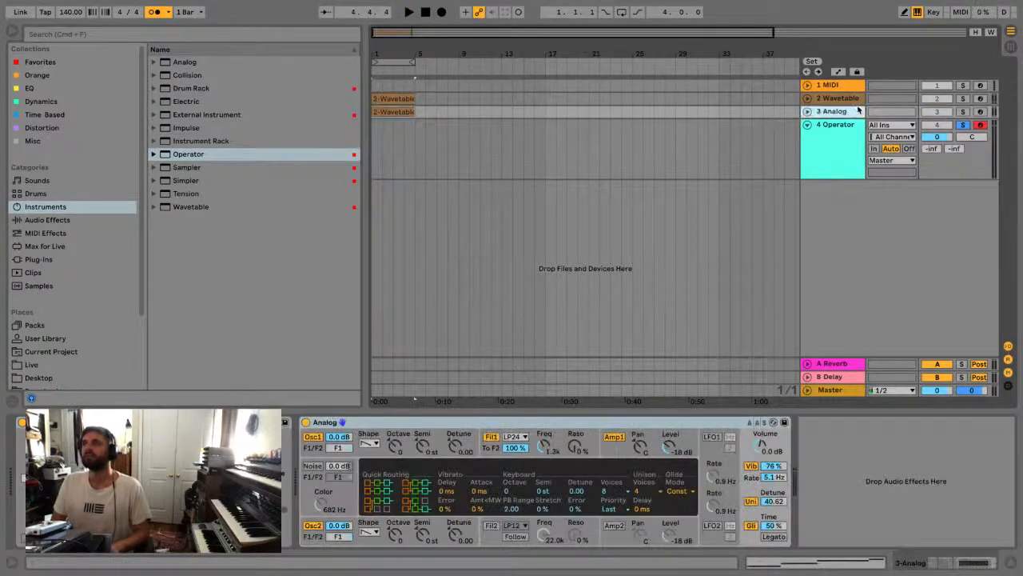
key("ctrl+d")
left_click(177, 141)
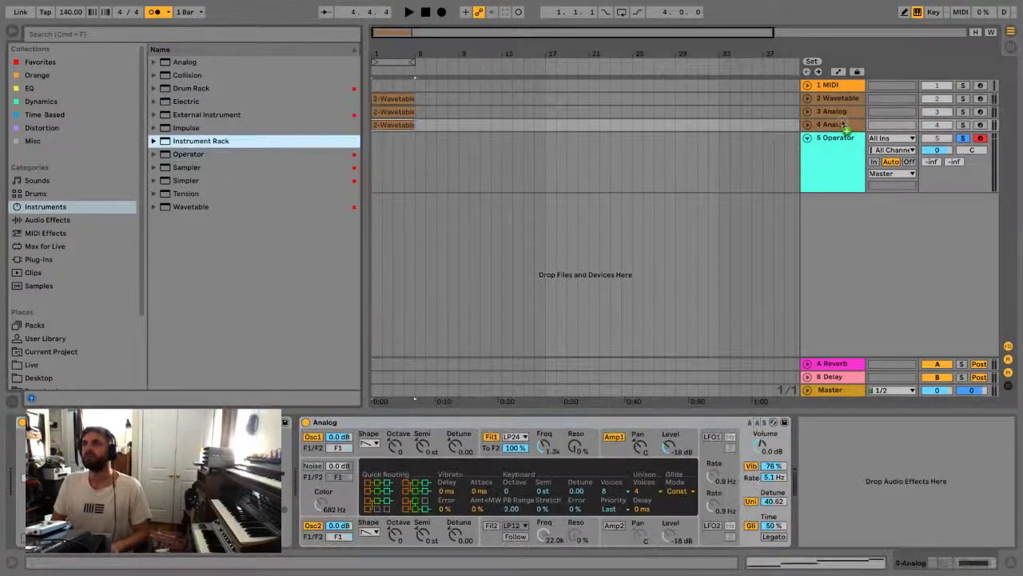
left_click_drag(841, 126, 842, 127)
Play the arrangement, soloing the Instrument Rack track first and the Analog track second
left_click(962, 125)
key("space")
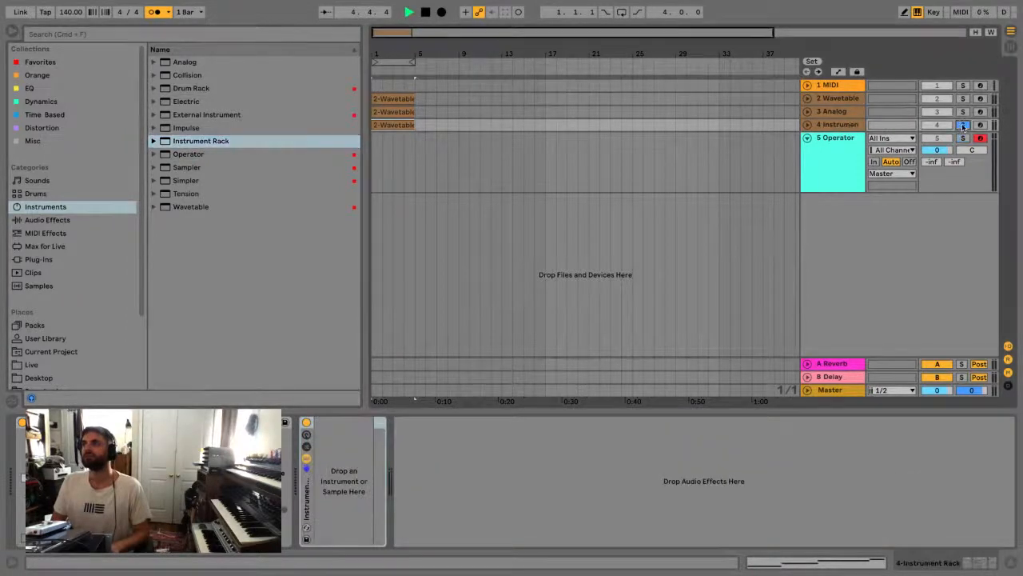
left_click(962, 111)
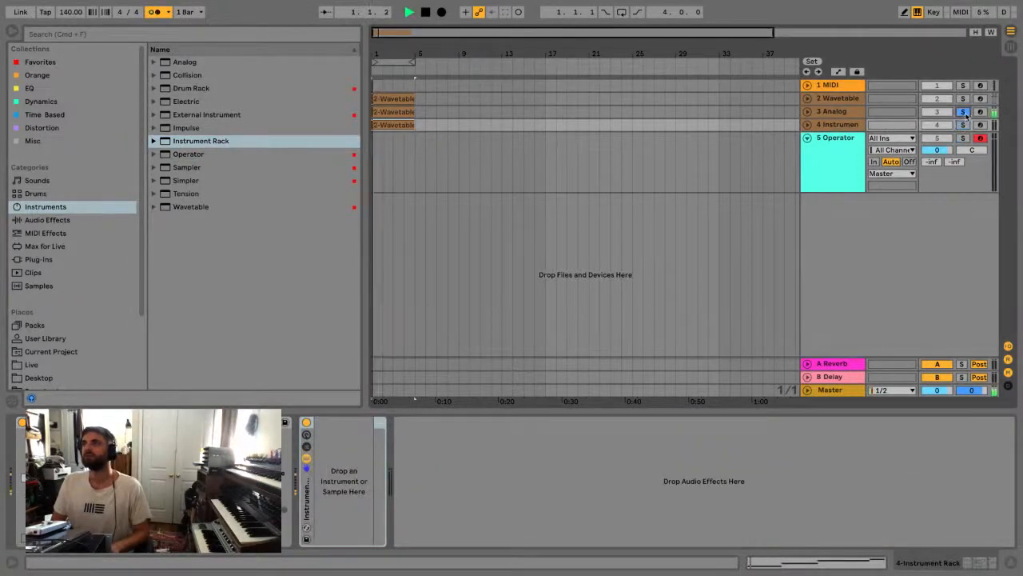
Unfold the Instrument Rack track, load Operator into its rack, and clear the track solos
left_click(808, 124)
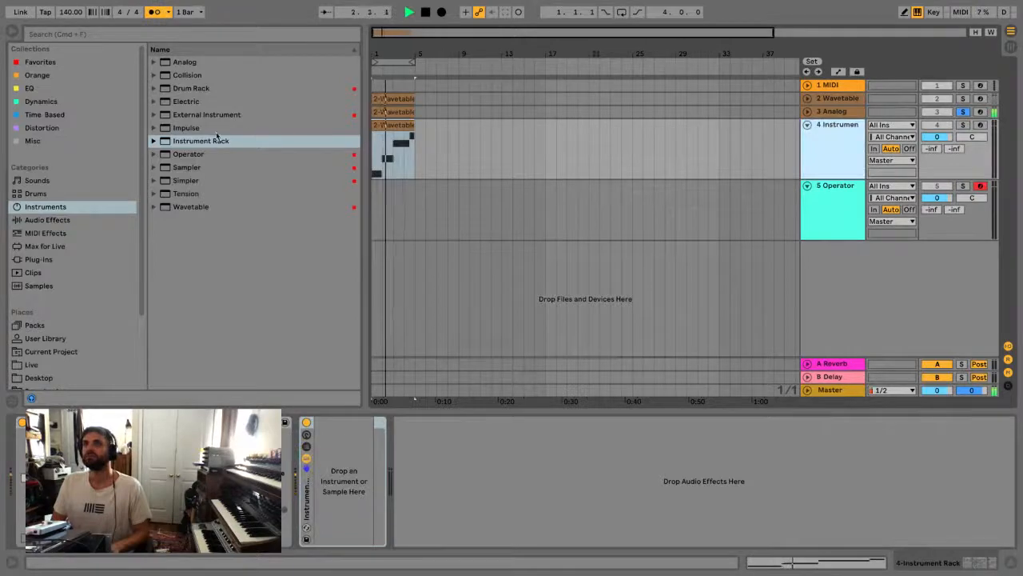
left_click(200, 154)
left_click_drag(210, 166, 349, 446)
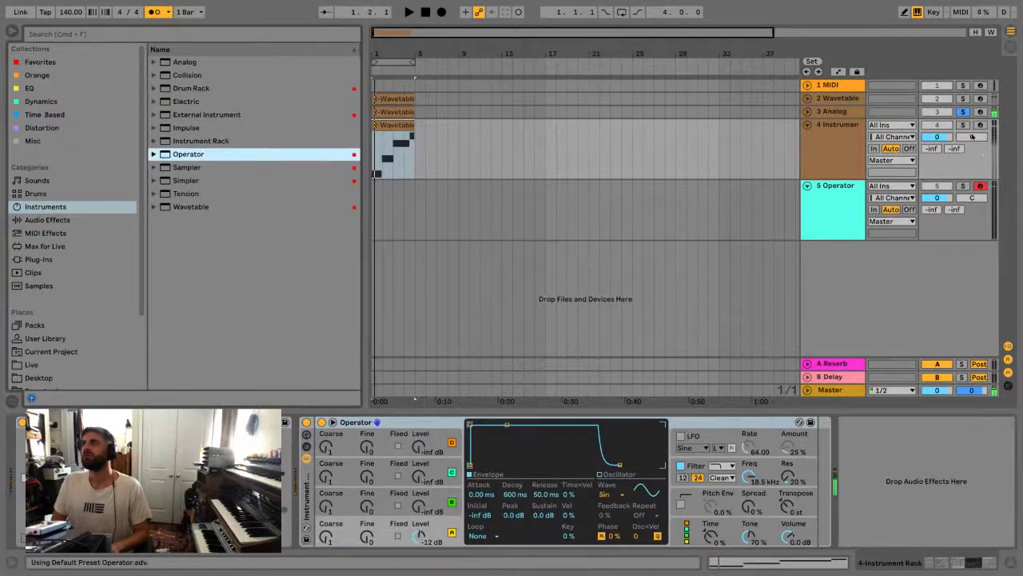
left_click(963, 125)
left_click(962, 125)
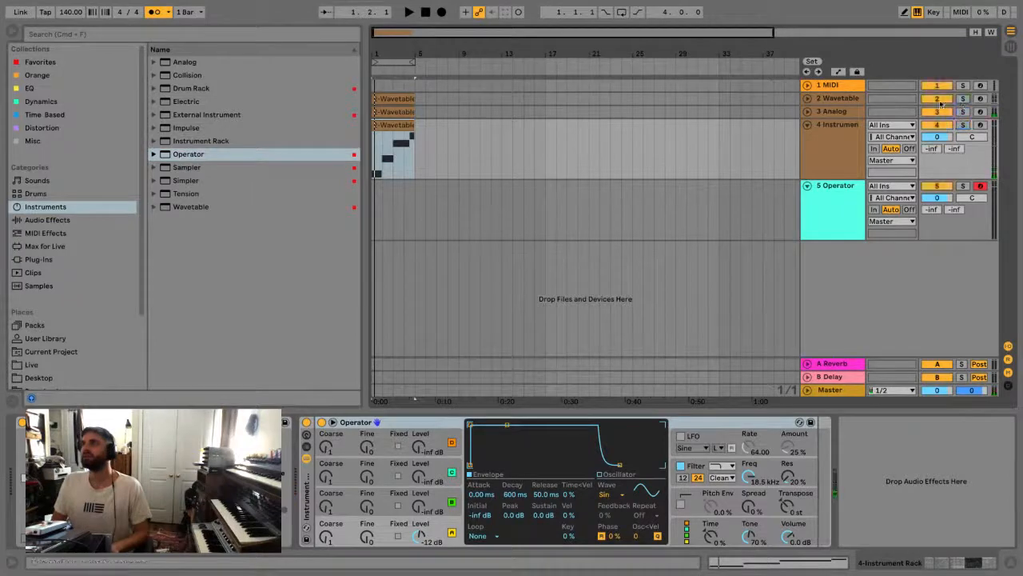
Unfold the first MIDI track and load the 808 Core Kit from the drum library onto it
left_click(842, 86)
left_click(808, 85)
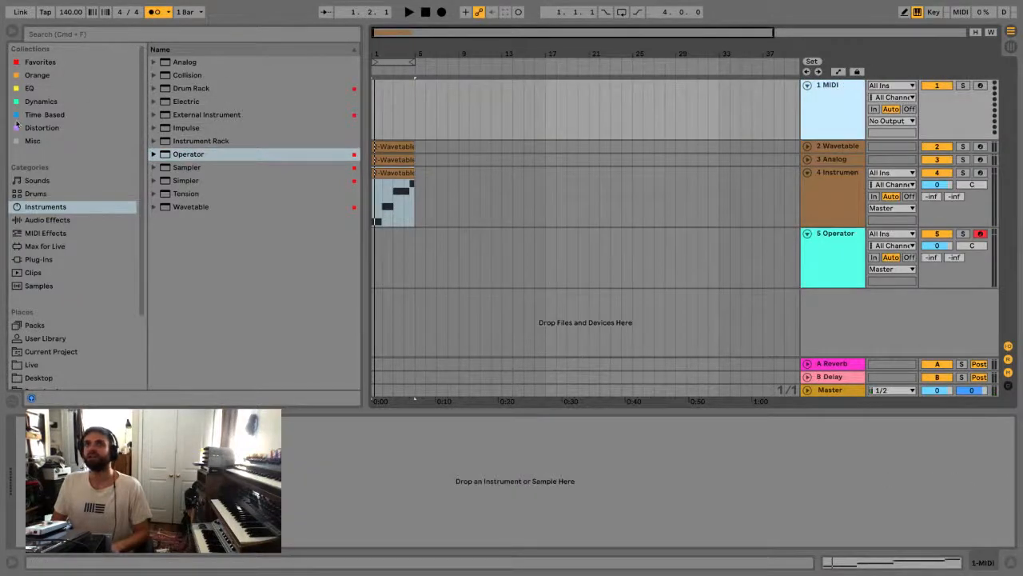
left_click(69, 193)
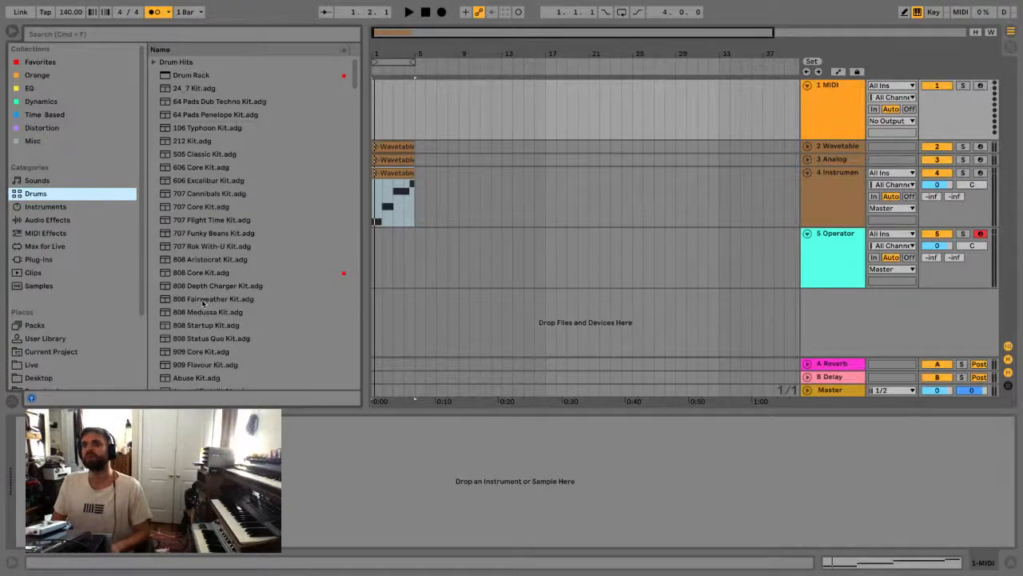
left_click(207, 275)
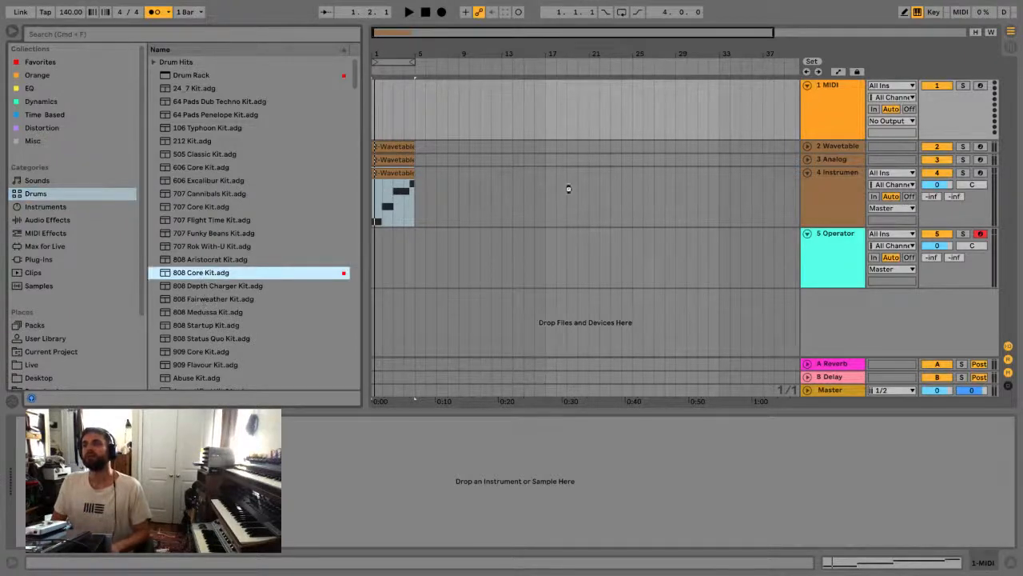
key("Return")
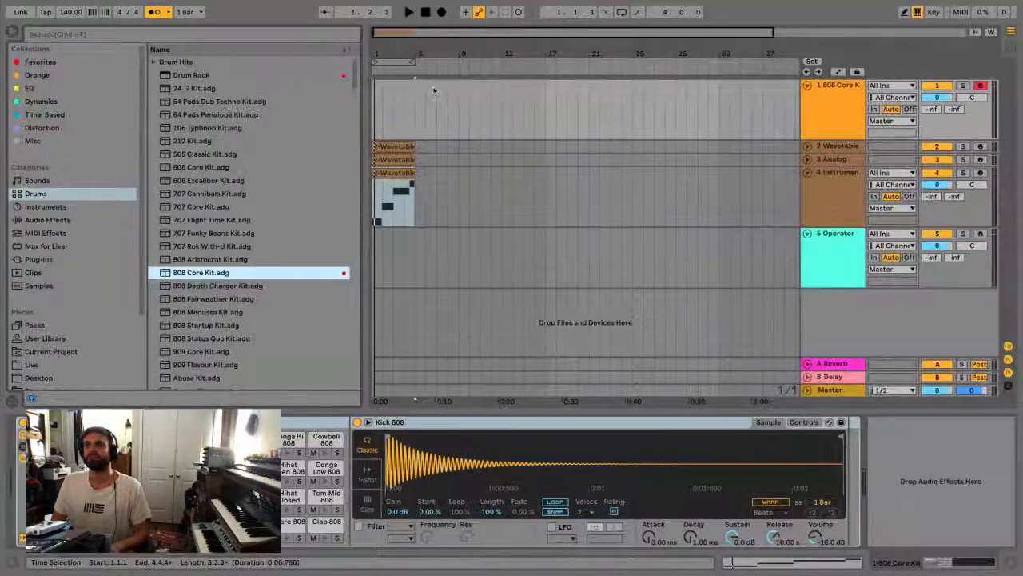
Create an empty four-bar MIDI clip from bar 1 on the 808 Core Kit track
left_click(404, 94)
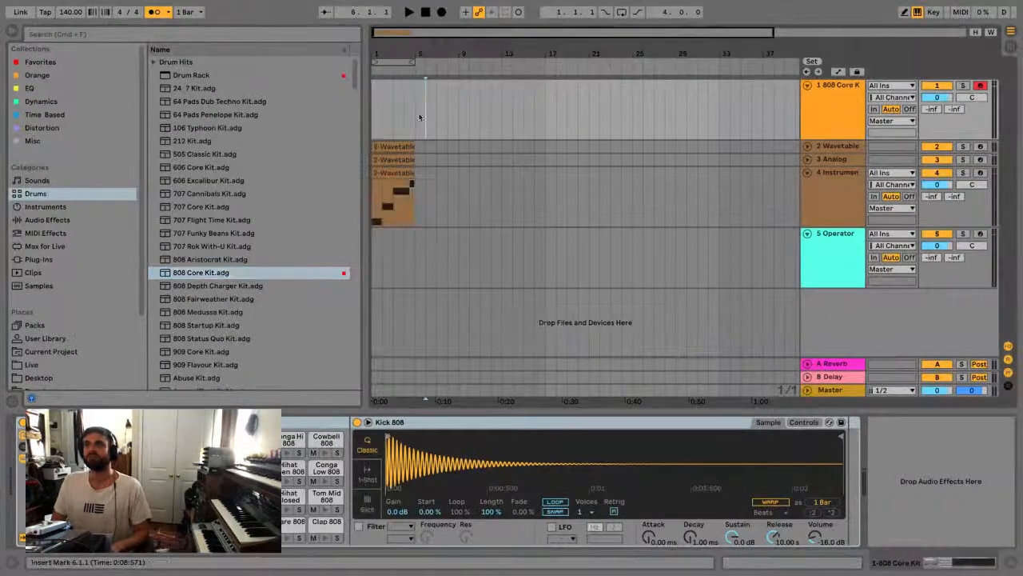
left_click(397, 71)
key("space")
left_click_drag(391, 58, 399, 78)
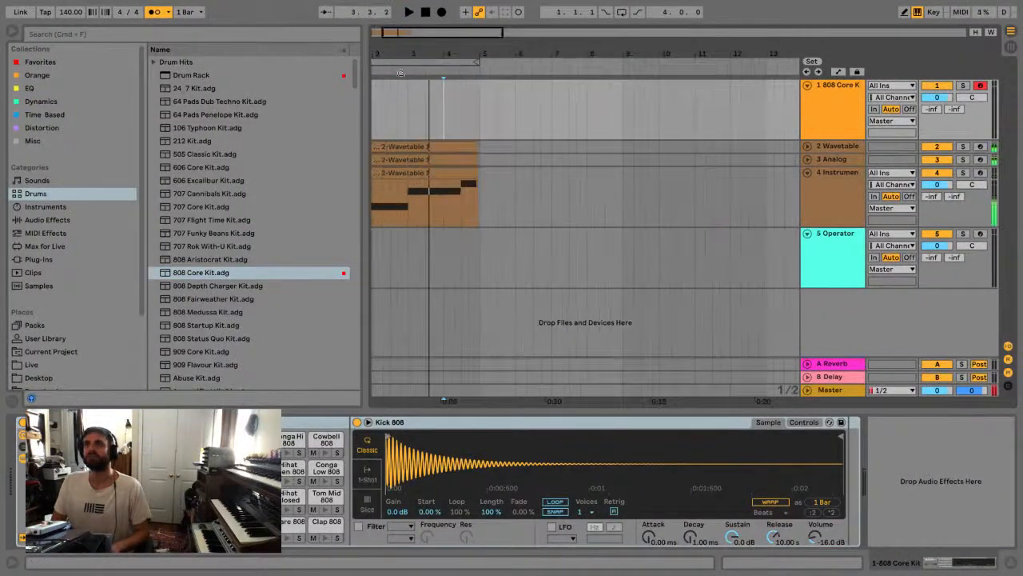
left_click_drag(479, 104, 293, 118)
key("super+shift+m")
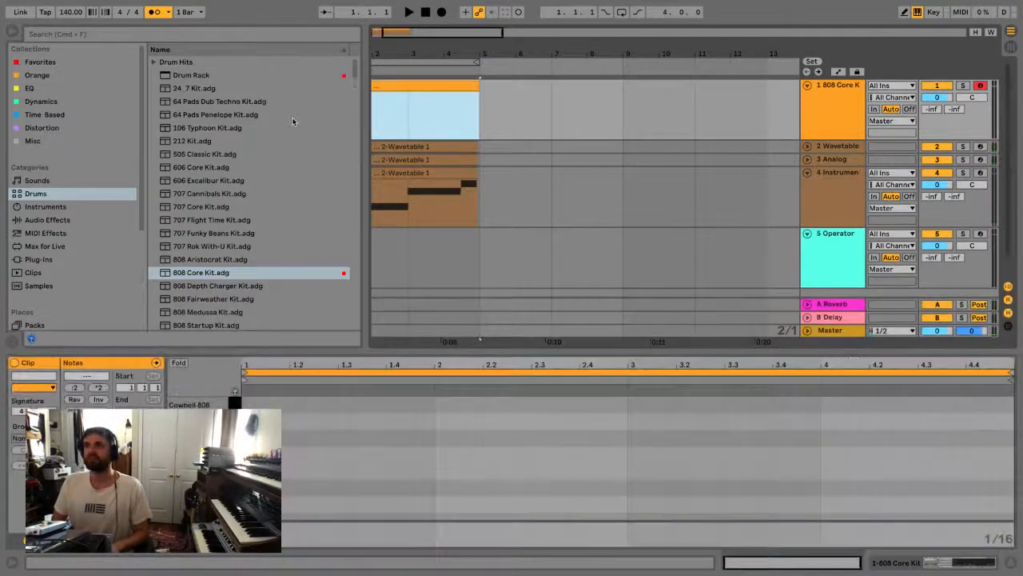
Set the song tempo to 150 BPM
left_click(68, 13)
type("150")
key("Return")
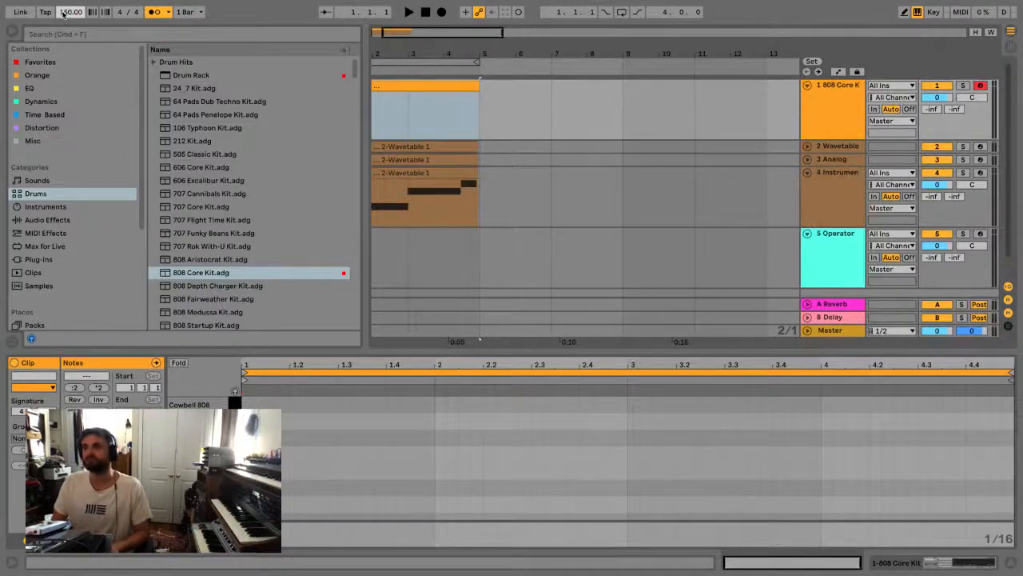
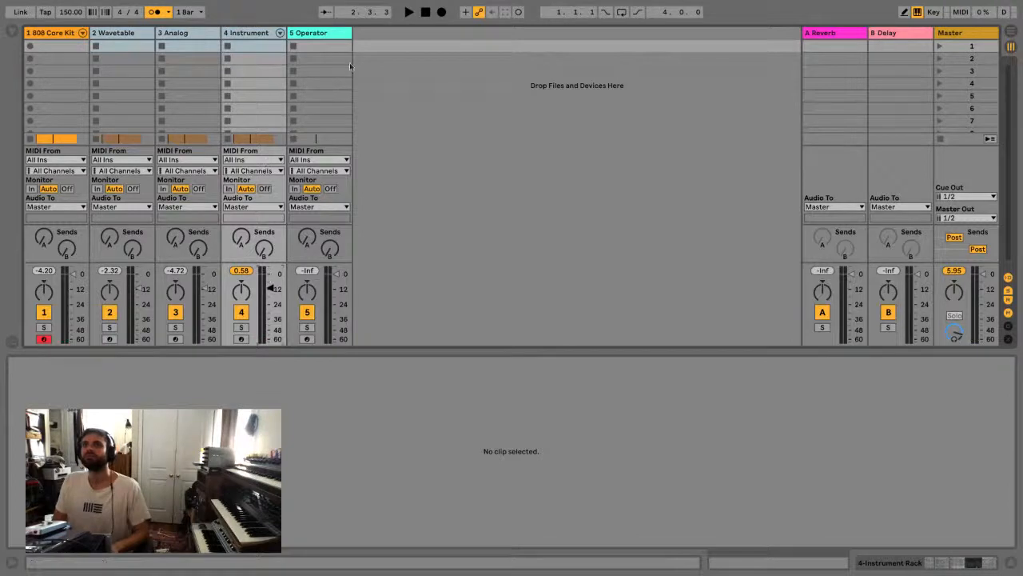
Group the Wavetable, Analog and Instrument Rack tracks and name the group SYNTHS
left_click(248, 35)
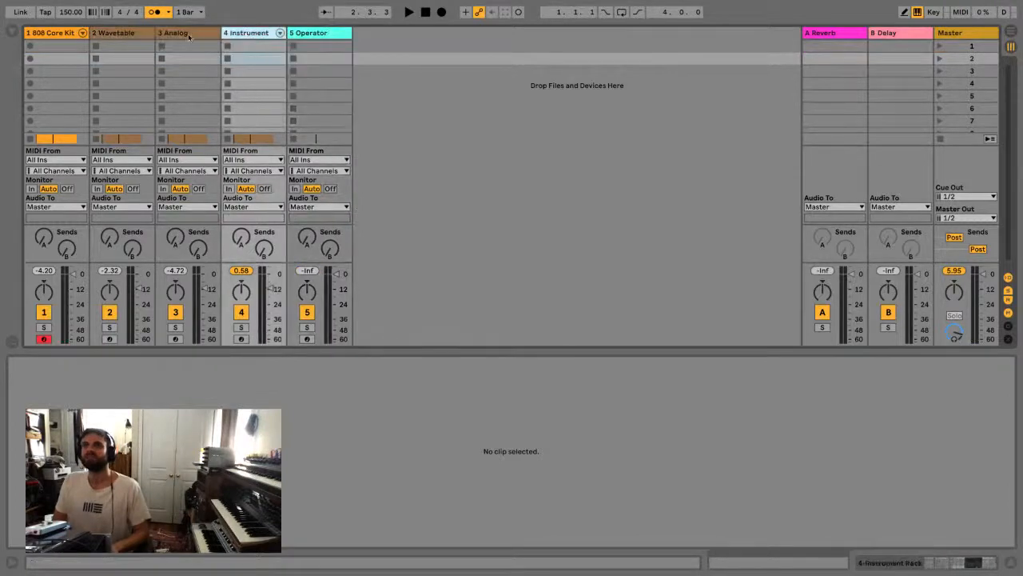
left_click(129, 34, "shift")
left_click(129, 34)
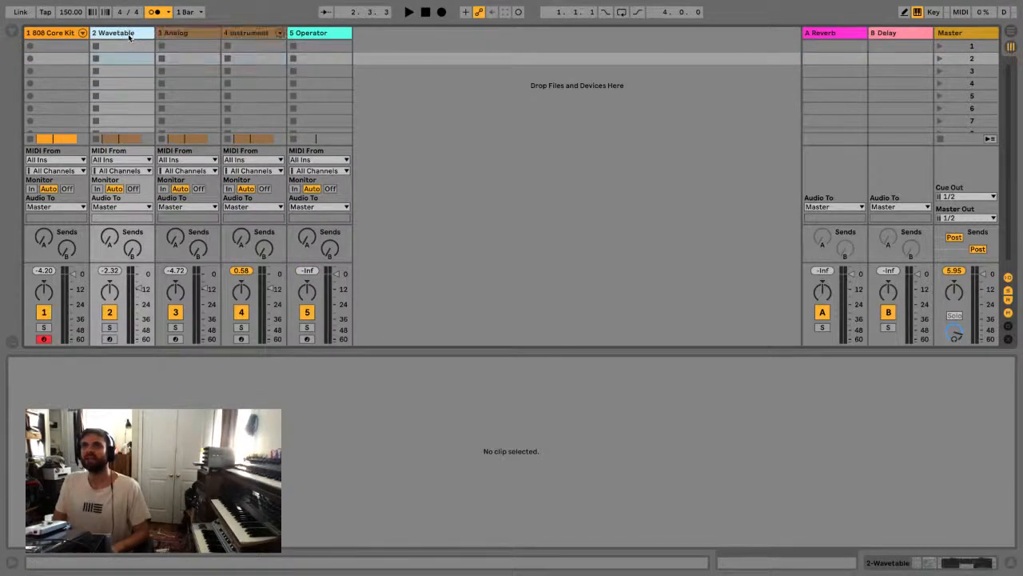
left_click(233, 34, "shift")
key("ctrl+g")
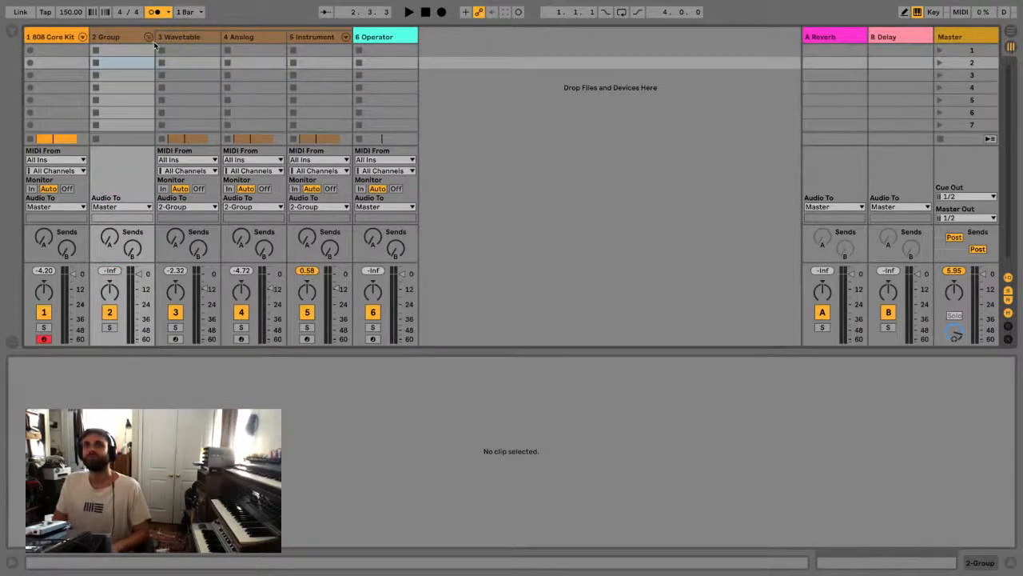
key("ctrl+r")
type("SYNTHS")
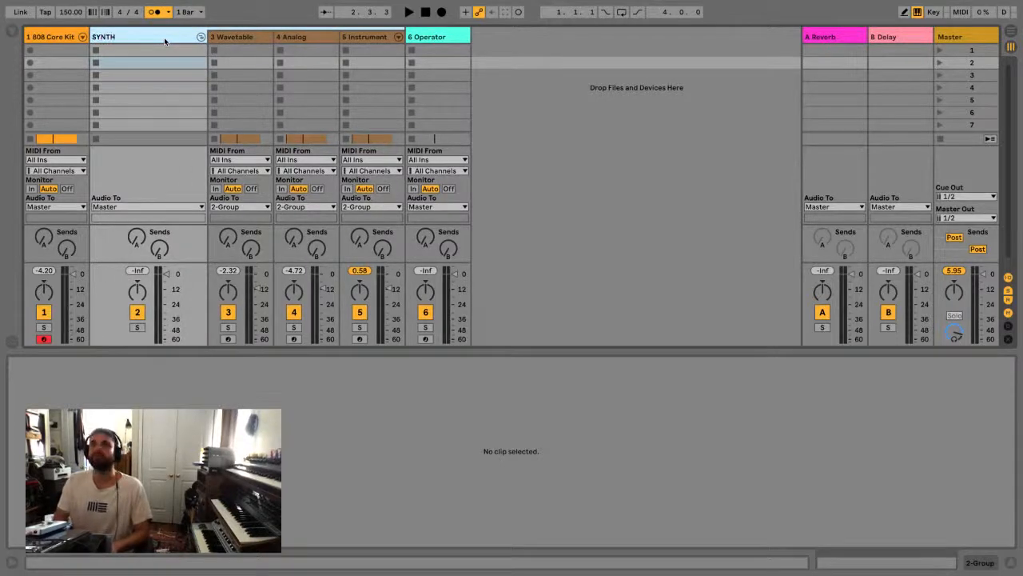
key("Return")
left_click(559, 55)
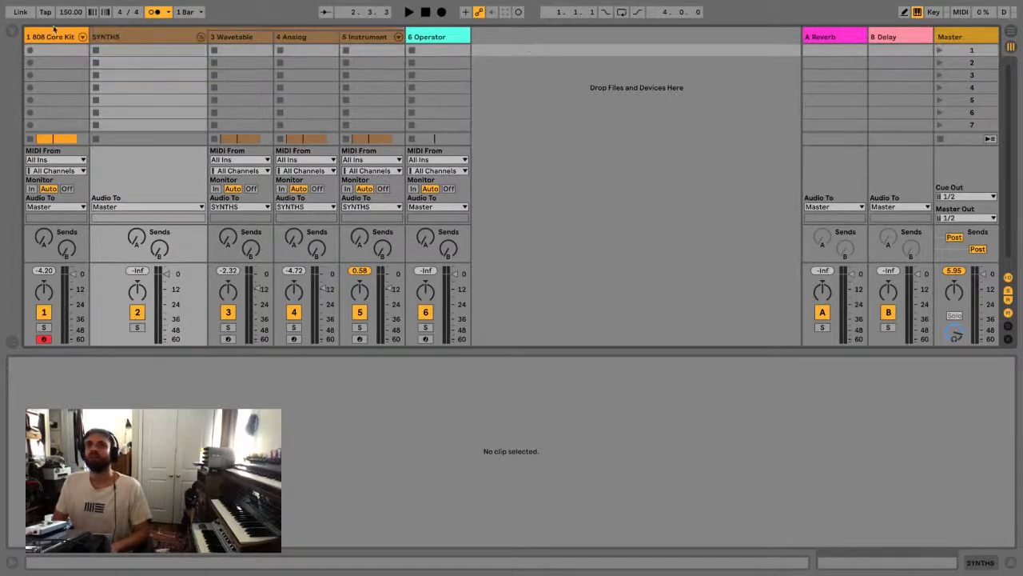
Load Compressor from the browser's audio effects onto the SYNTHS group
left_click(8, 32)
left_click(60, 101)
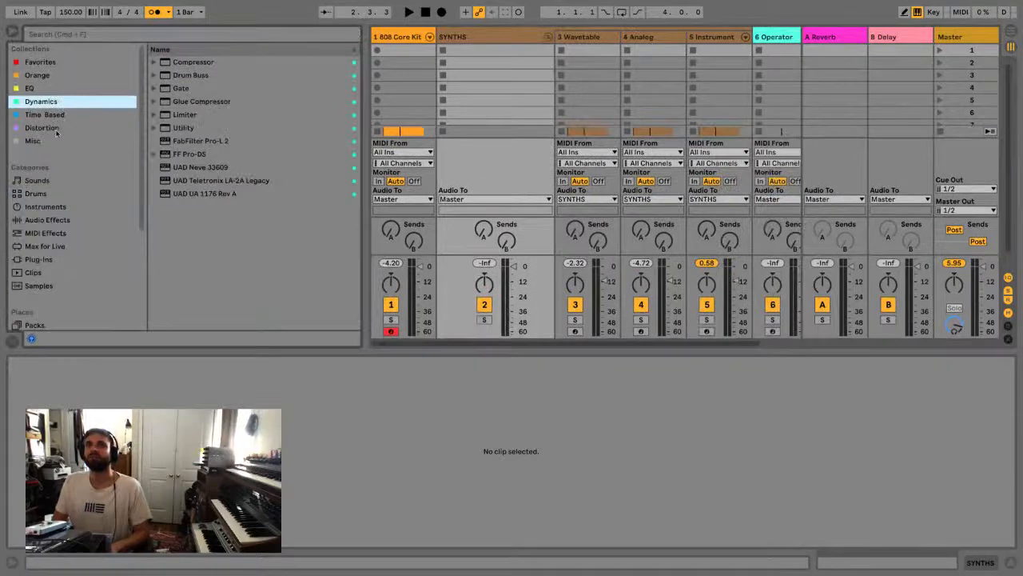
left_click(58, 219)
left_click_drag(179, 168, 467, 36)
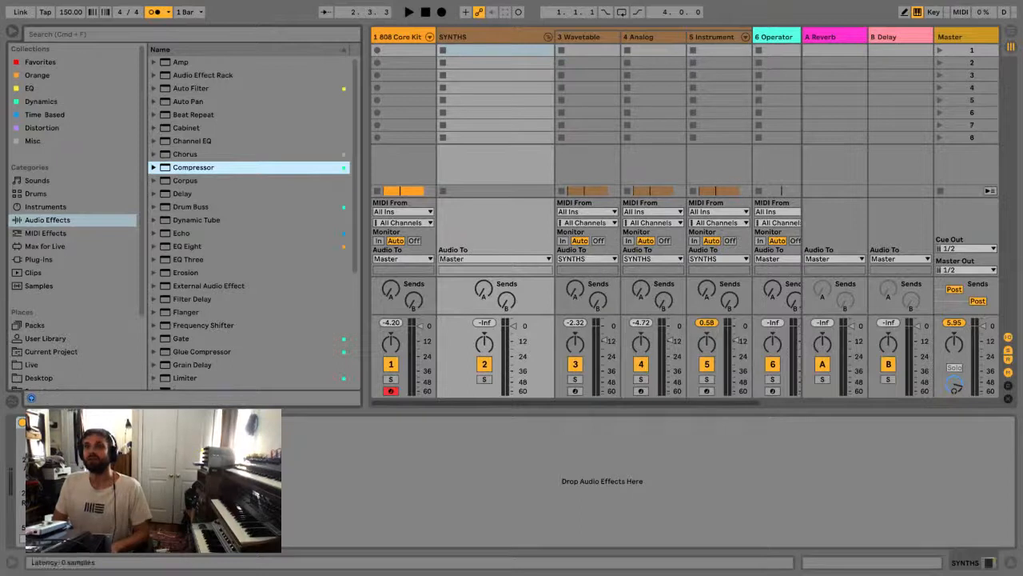
Sidechain the SYNTHS Compressor from 1-808 Core Kit, using Clap 808 | Pre FX, and audition the result
left_click(33, 422)
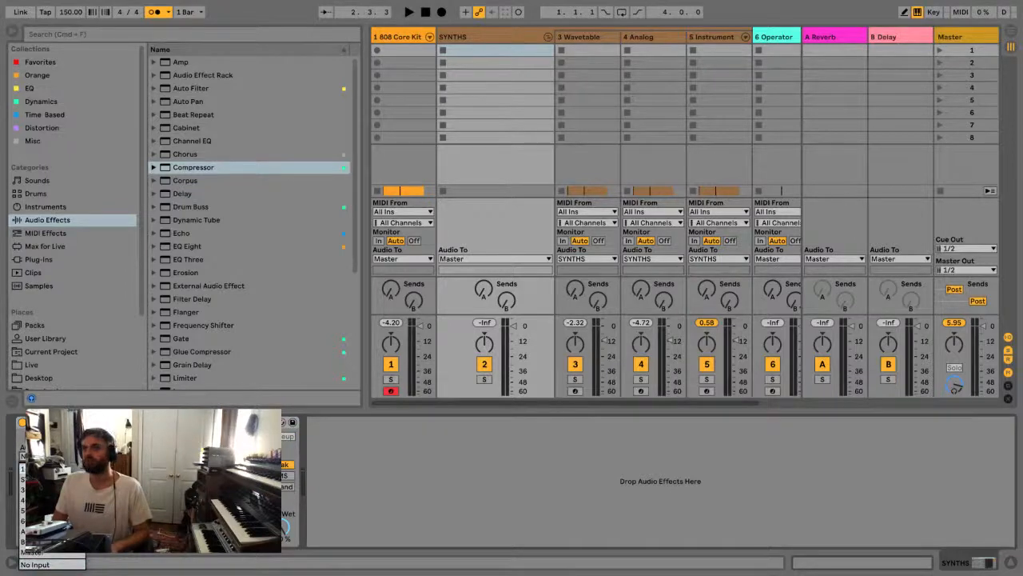
left_click(50, 468)
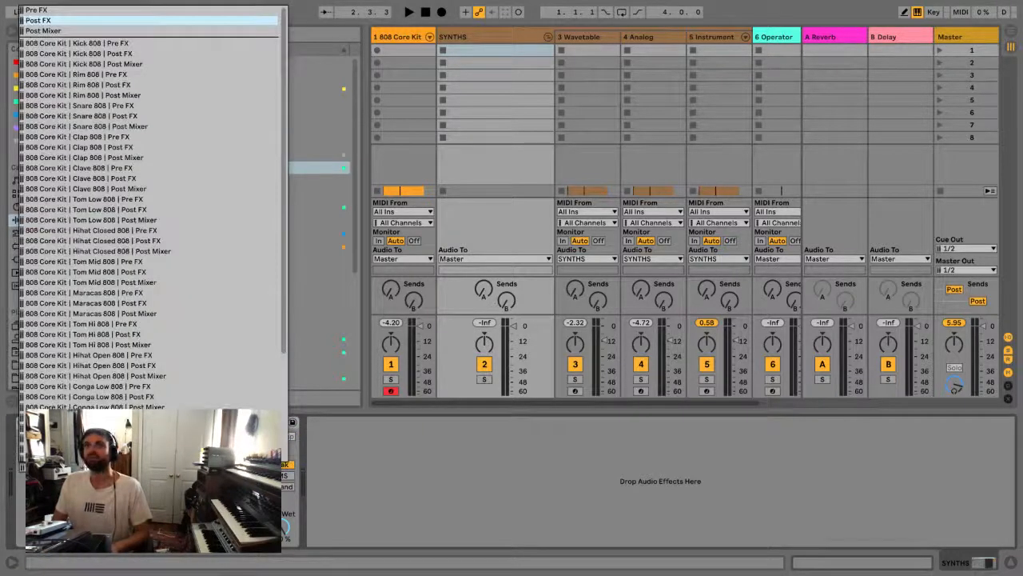
left_click(143, 143)
key("space")
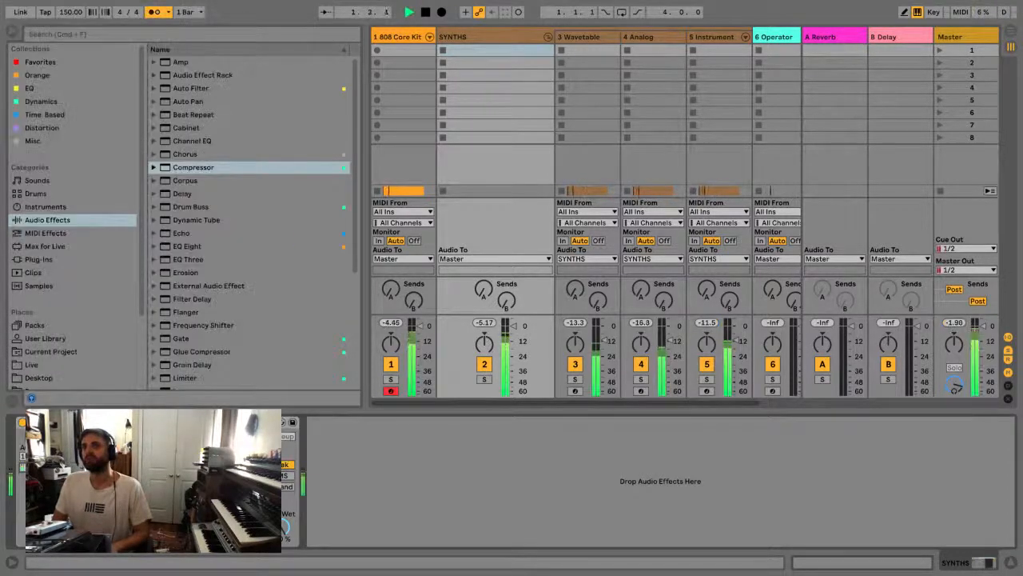
key("space")
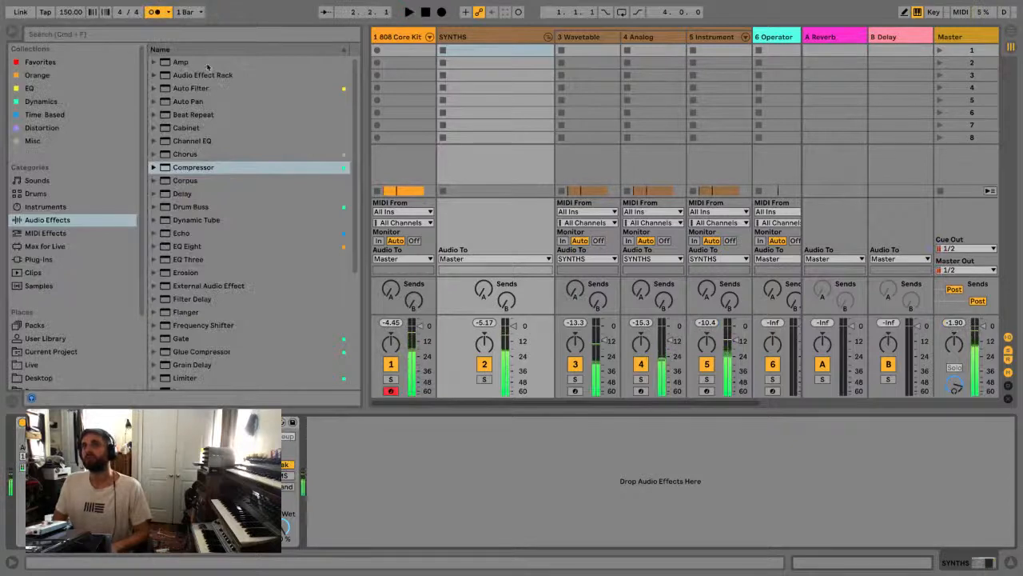
Turn off the metronome and play the loop, comparing the SYNTHS group with the Compressor bypassed and active
left_click(152, 16)
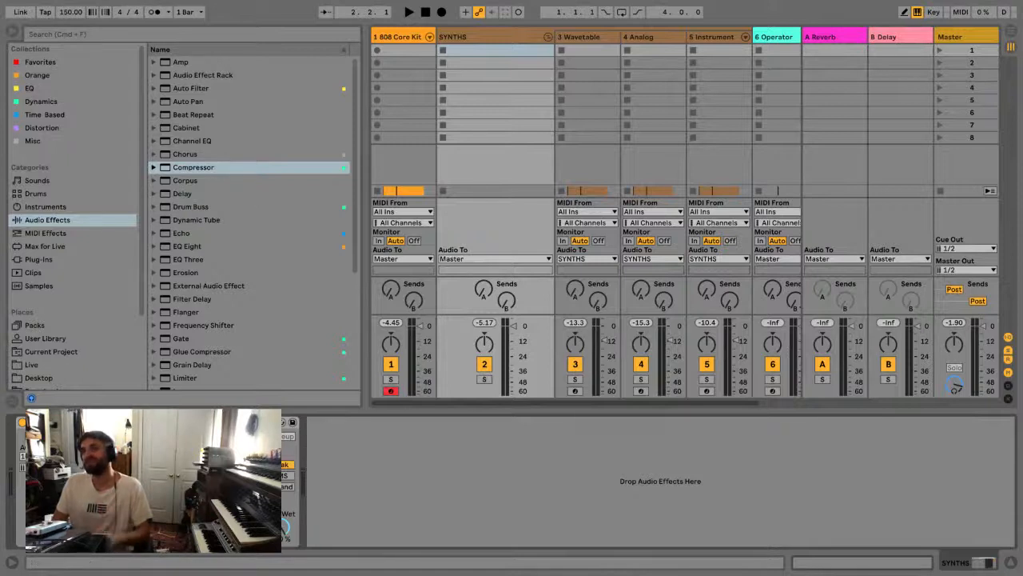
key("space")
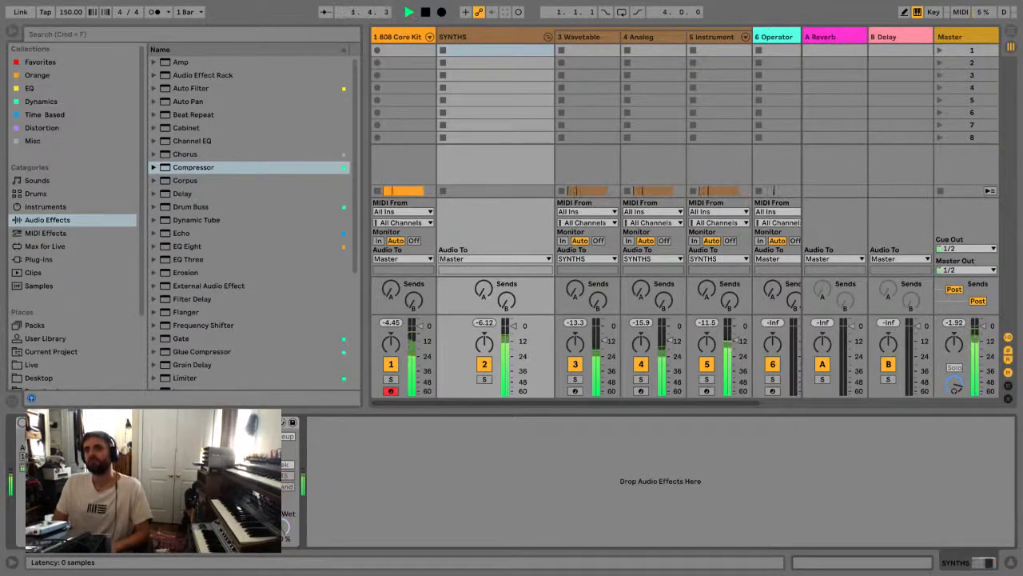
left_click(22, 423)
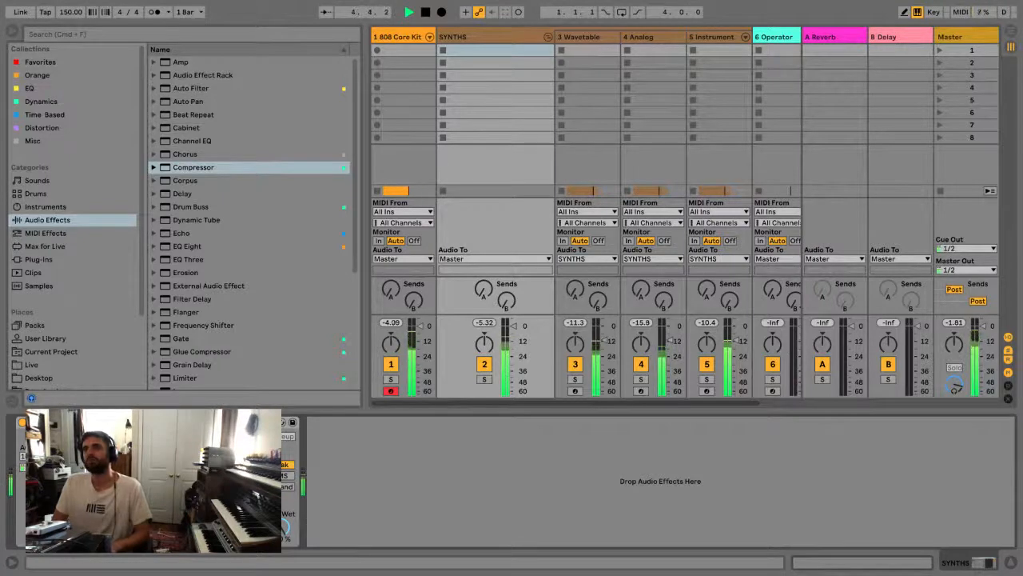
key("space")
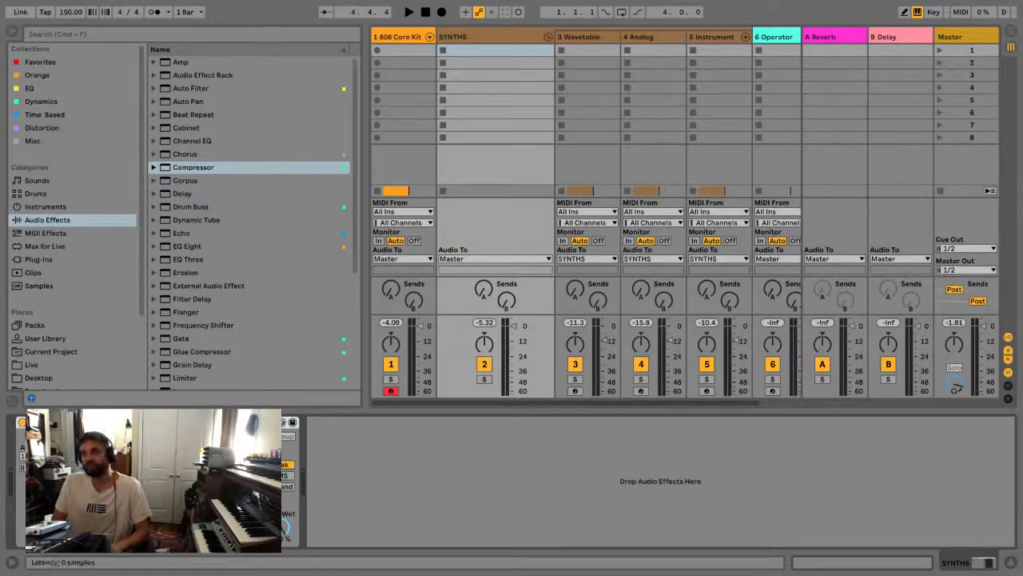
Duplicate the sidechained Compressor and switch the copy's sidechain source to Kick 808 | Pre FX
key("Return")
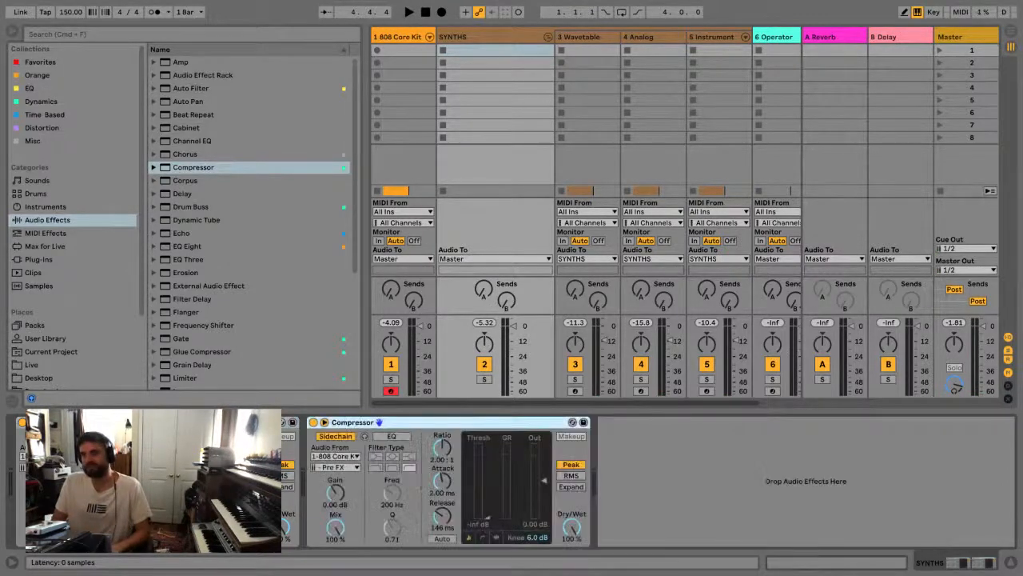
left_click(355, 466)
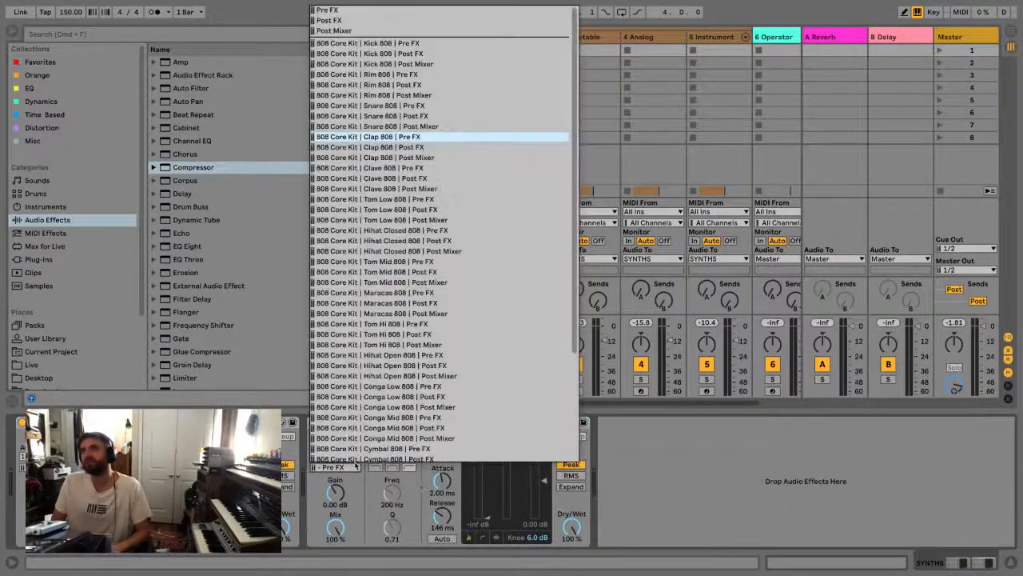
left_click(431, 47)
During playback, set the second Compressor's threshold to about -38.9 dB and its release to about 58.2 ms
key("space")
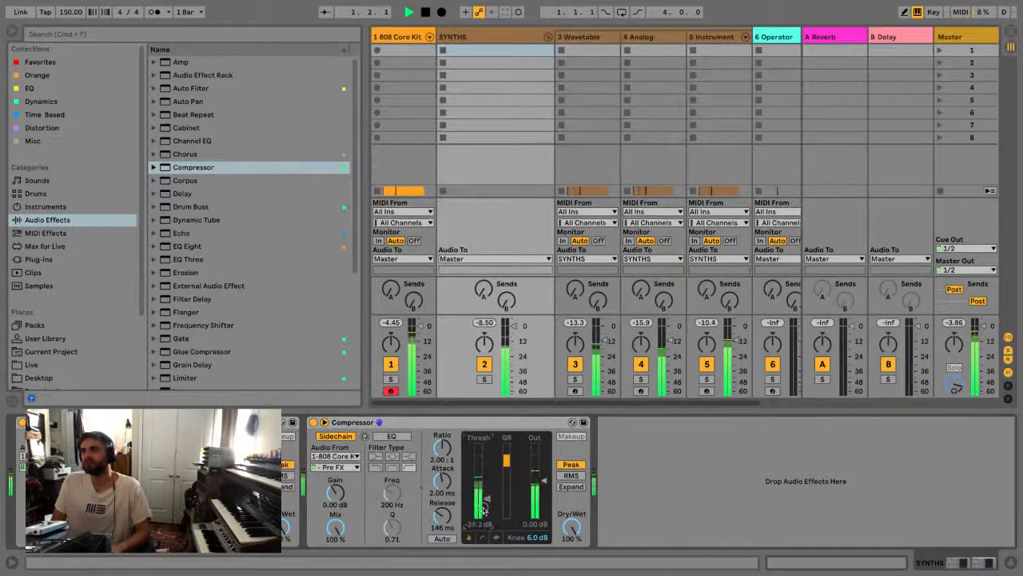
left_click_drag(448, 514, 449, 538)
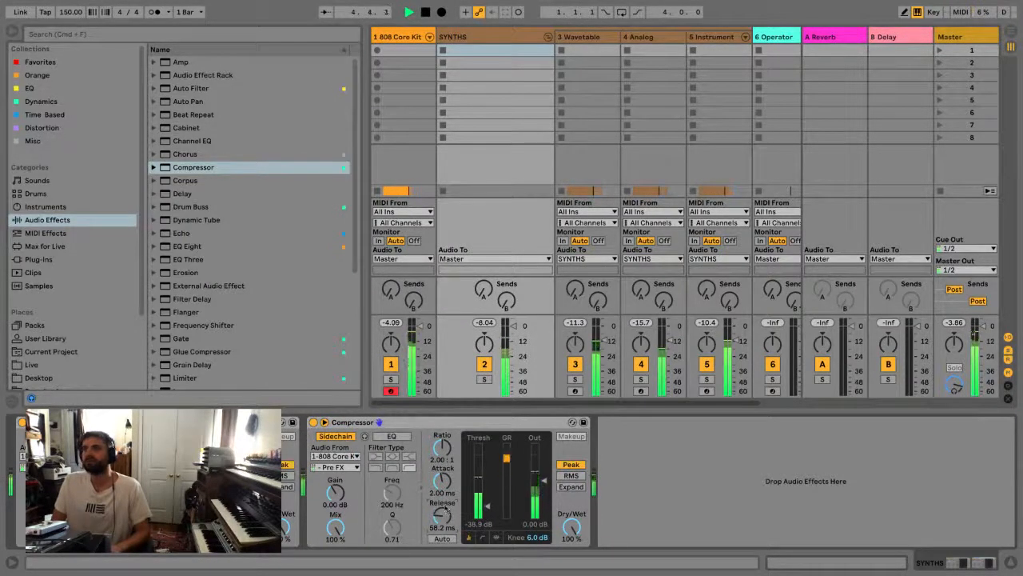
key("space")
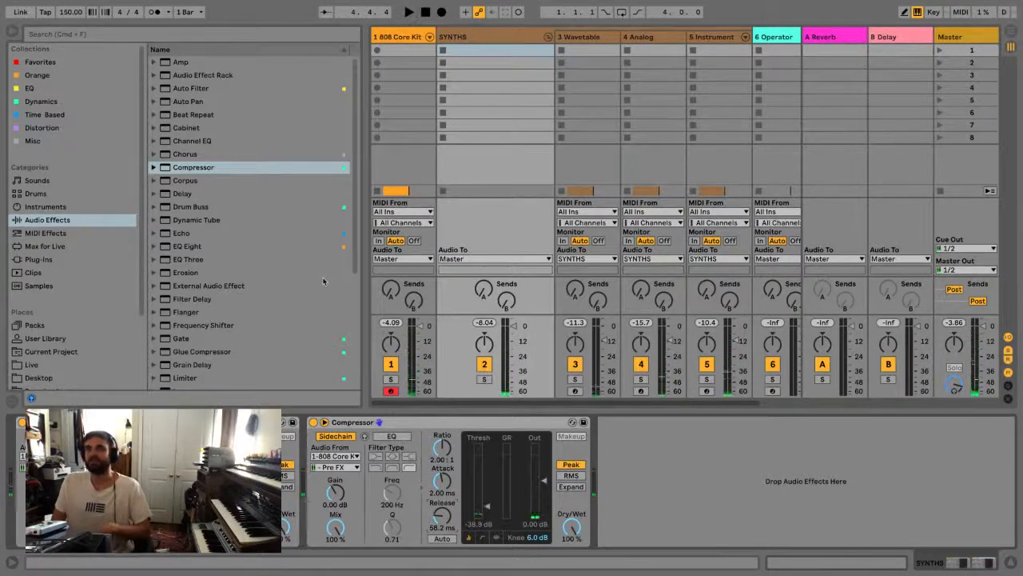
Add EQ Eight after the compressors, with its low cut at about 91.8 Hz, Q 0.72, and its second band flattened
double_click(206, 247)
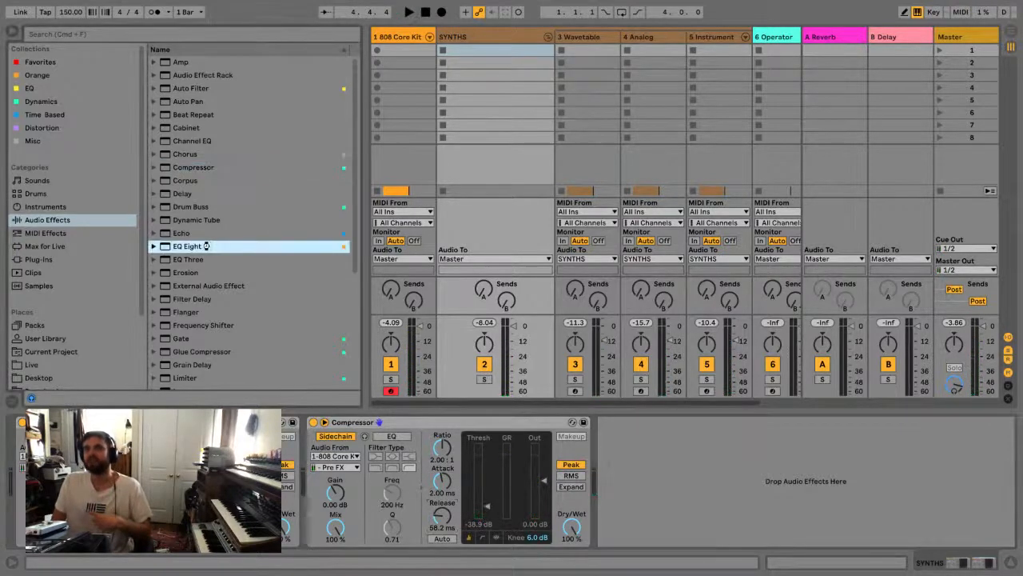
double_click(559, 423)
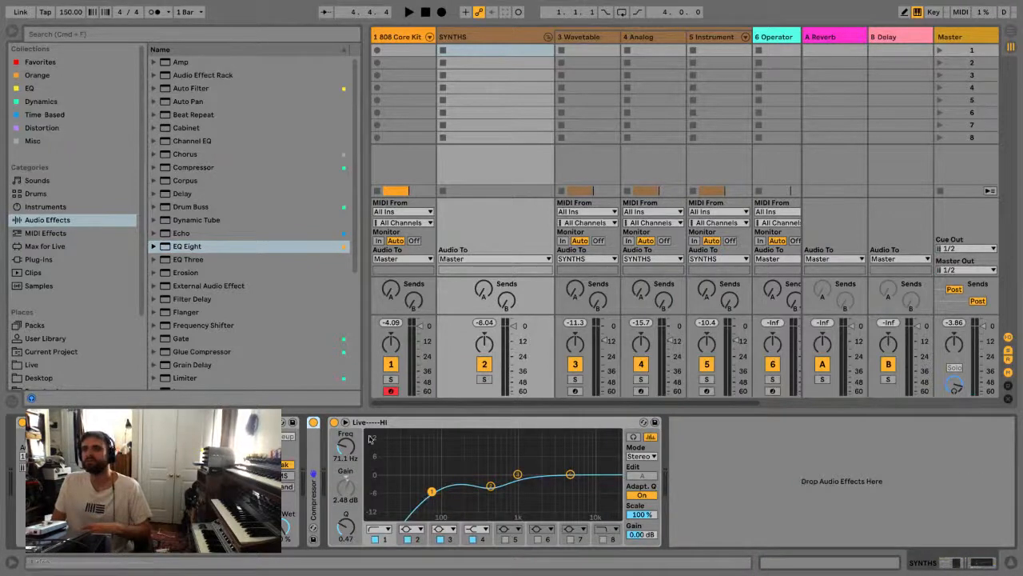
left_click_drag(491, 486, 457, 486)
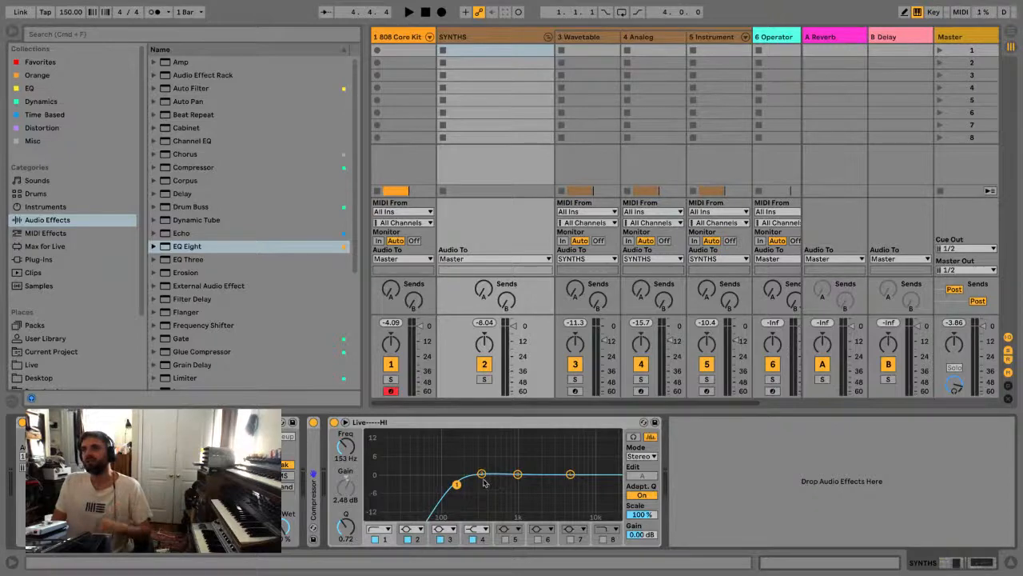
mouse_move(455, 485)
left_mouse_down()
mouse_move(420, 487)
mouse_move(598, 480)
mouse_move(413, 485)
mouse_move(584, 478)
mouse_move(422, 483)
mouse_move(440, 484)
left_mouse_up()
key("space")
key("space")
key("space")
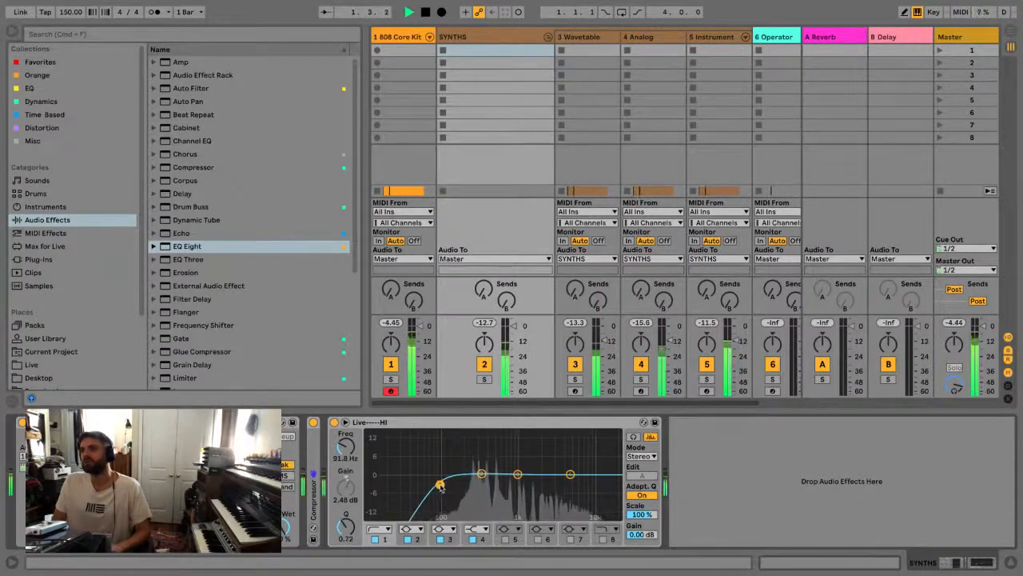
key("space")
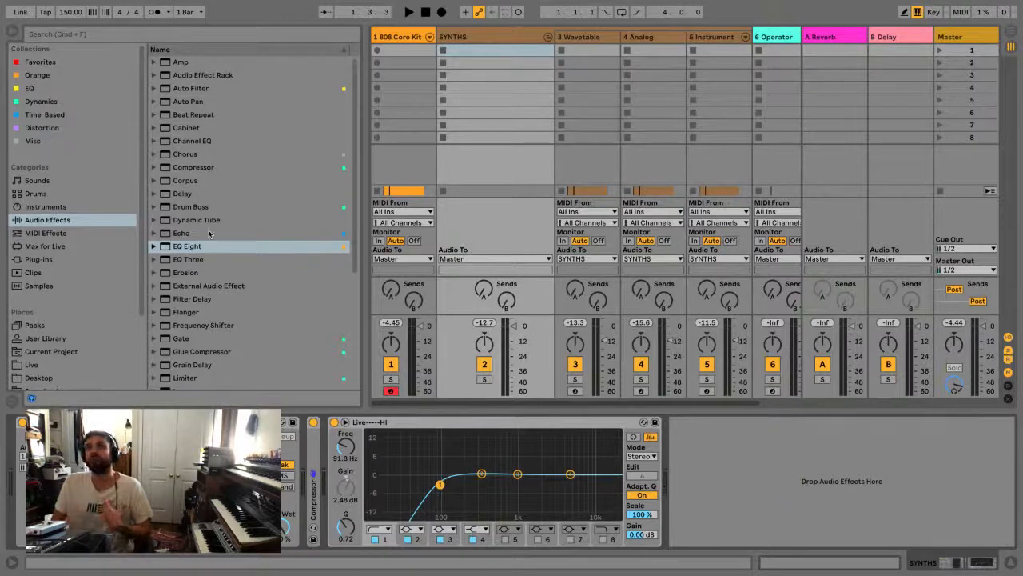
Add Reverb to the end of the SYNTHS chain and raise its decay time to about 3.97 s during playback
key("super+f")
type("rev")
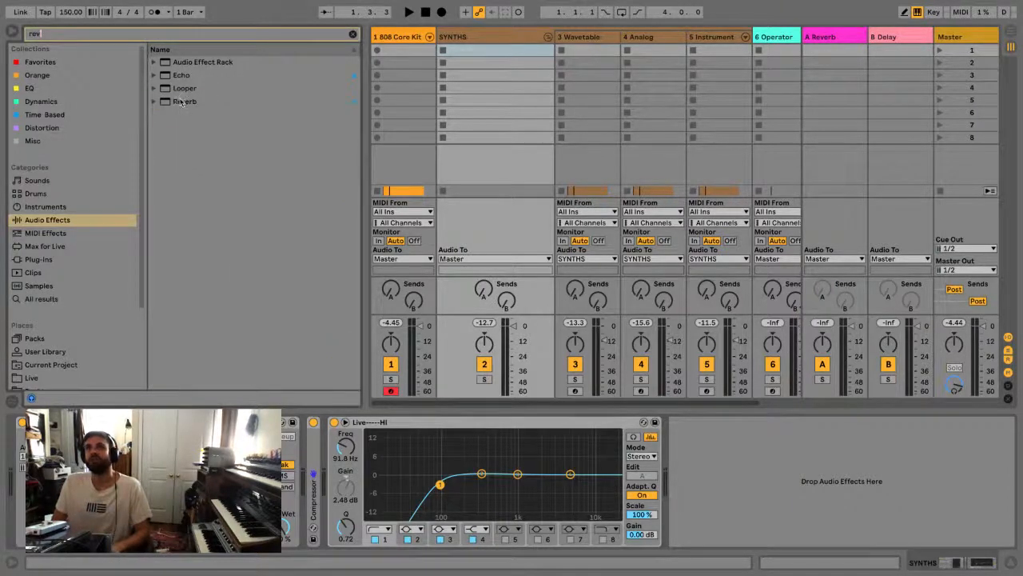
double_click(183, 101)
key("space")
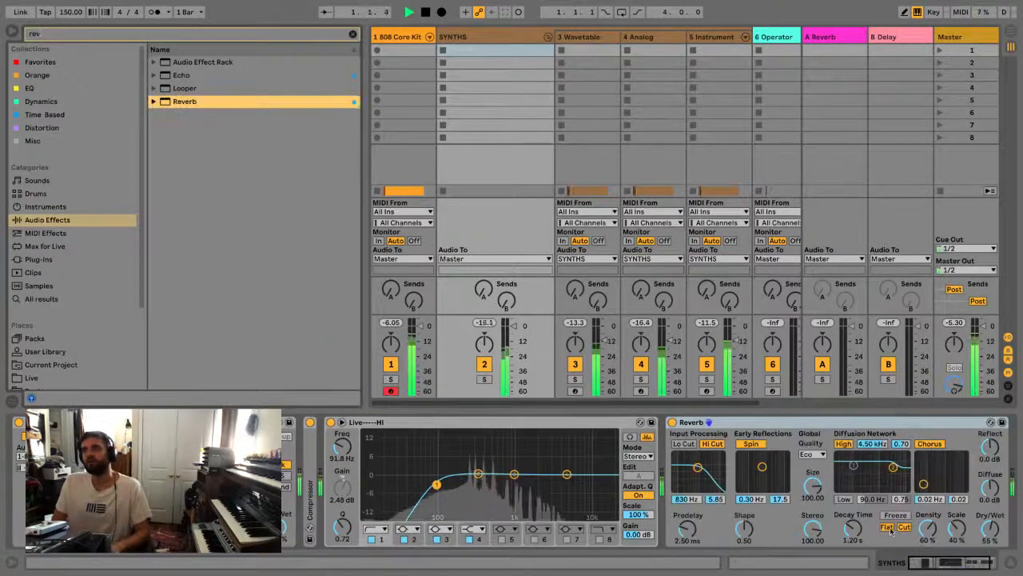
key("space")
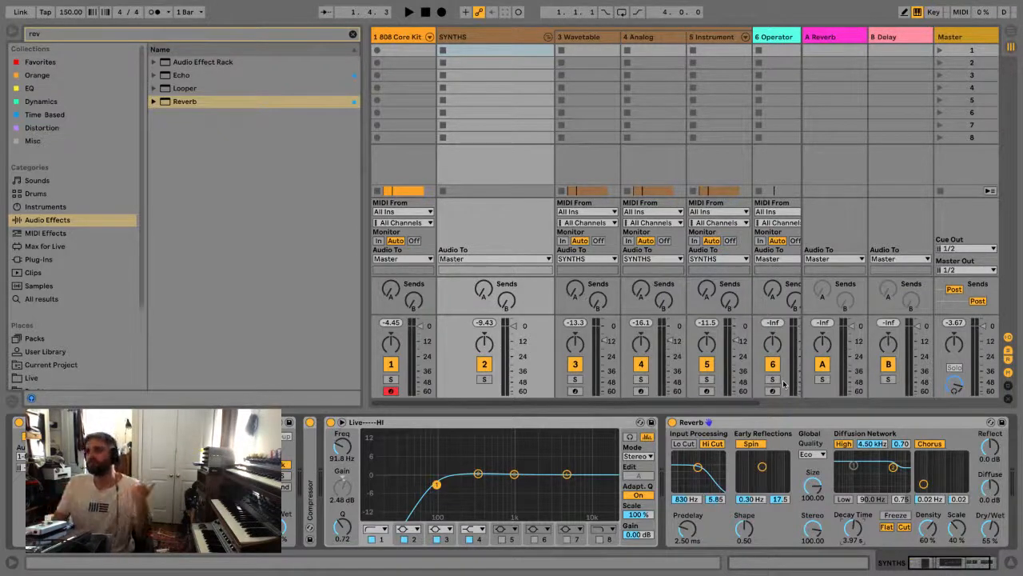
Try lowering the EQ Eight low cut to about 41.7 Hz and adding a second EQ Eight after the Reverb
left_click_drag(432, 493, 410, 486)
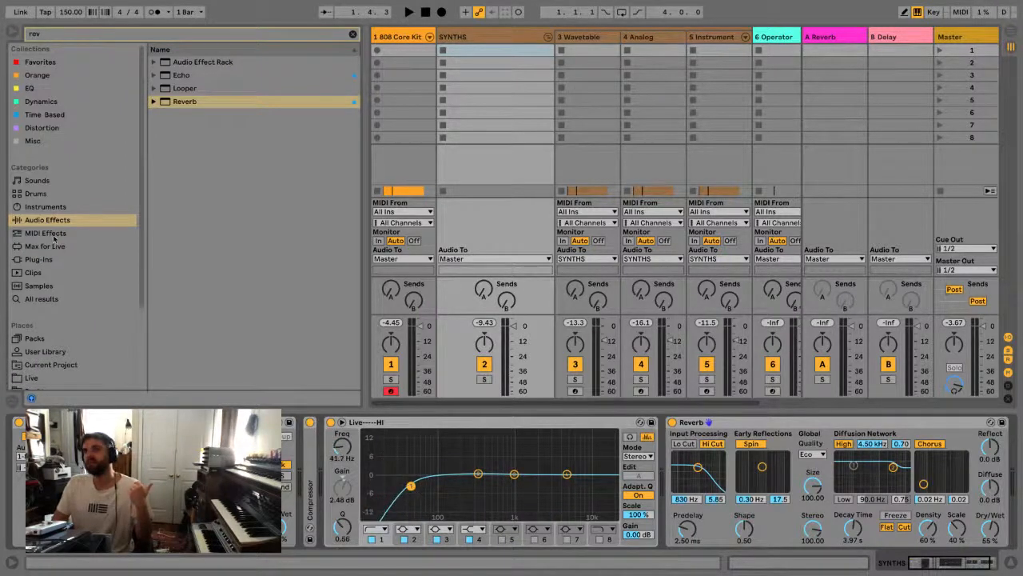
left_click(353, 34)
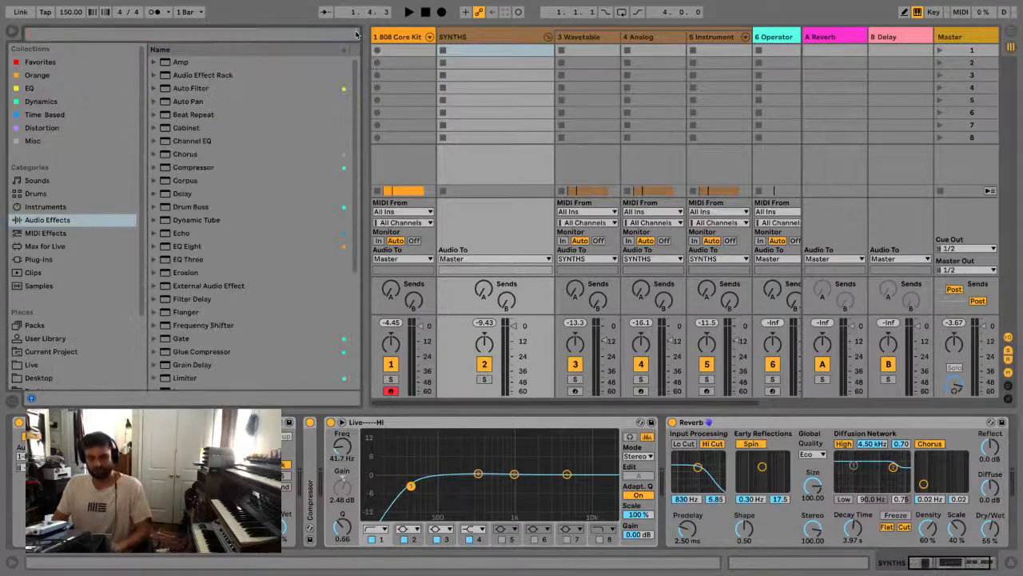
type("eq")
double_click(199, 89)
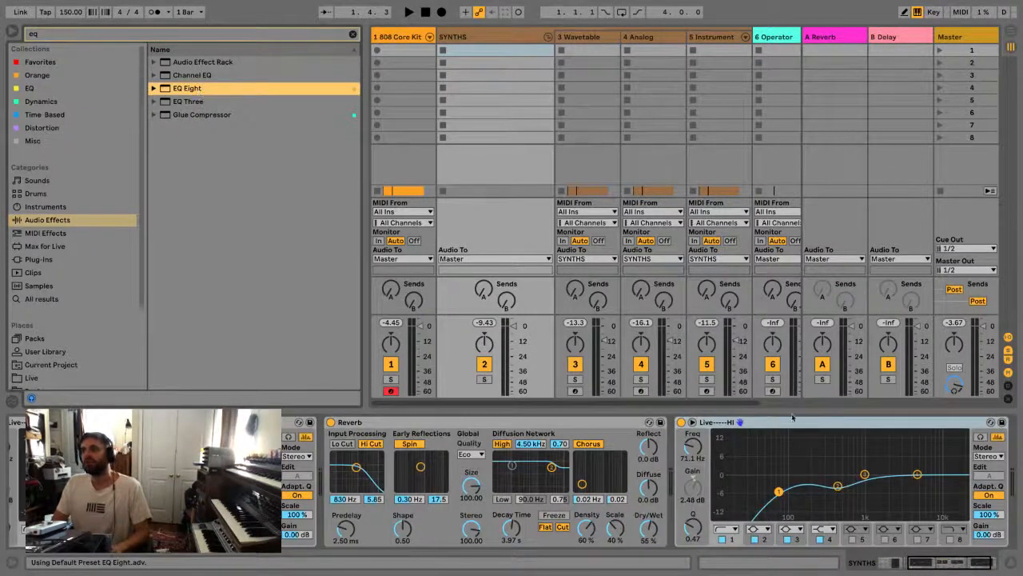
left_click_drag(825, 423, 336, 444)
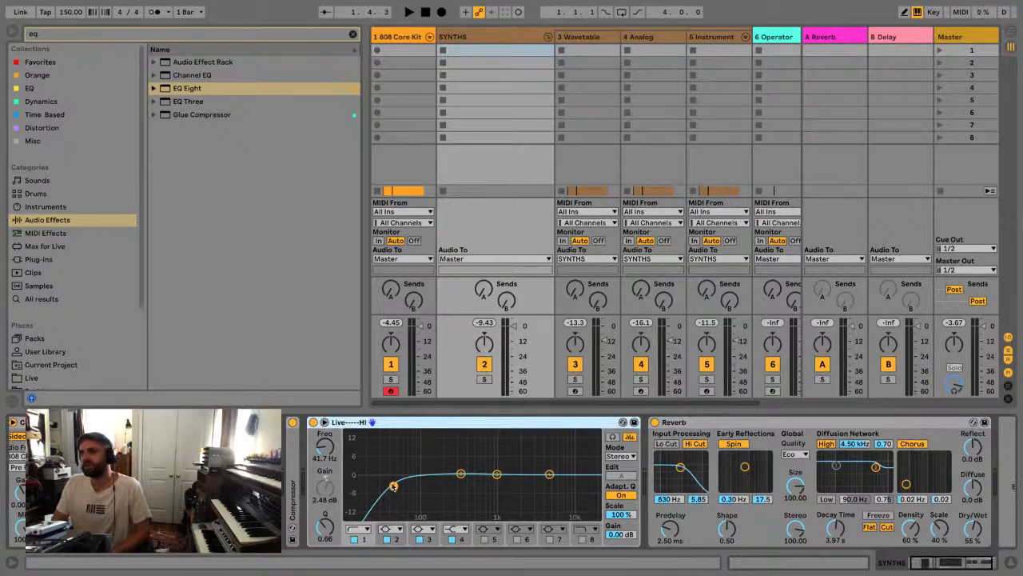
Set the low cut of the EQ Eight before the Reverb to about 71.1 Hz, Q 0.66, and fold the device
mouse_move(393, 486)
left_mouse_down()
mouse_move(523, 477)
mouse_move(394, 485)
left_mouse_up()
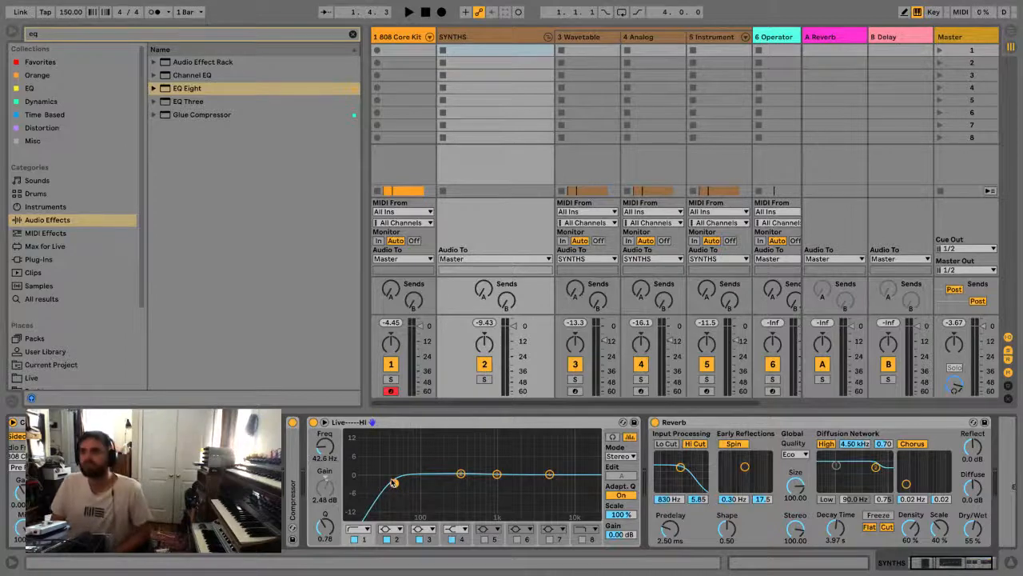
mouse_move(402, 489)
left_mouse_down()
mouse_move(454, 484)
mouse_move(409, 486)
left_mouse_up()
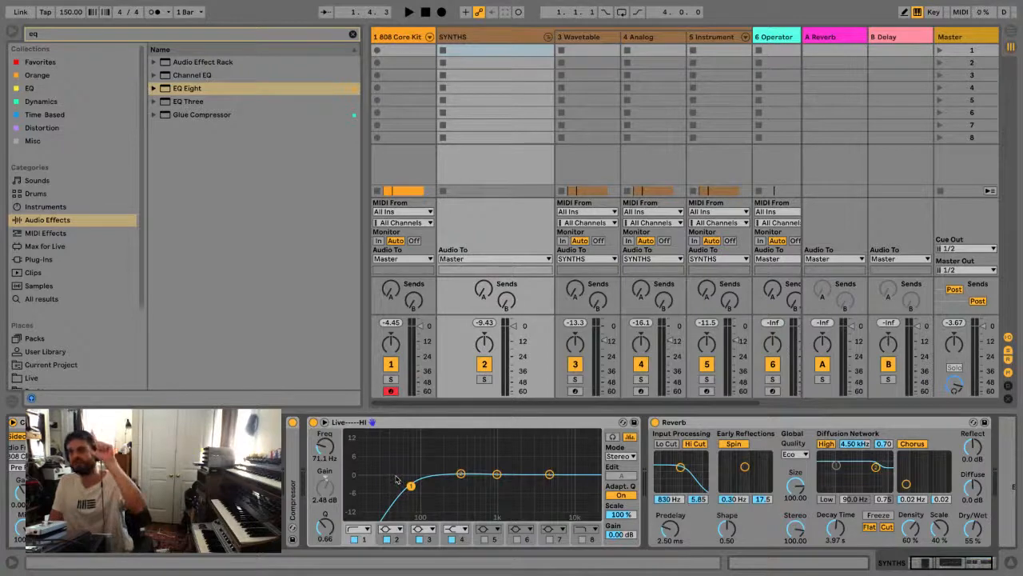
left_click(428, 426)
key("Delete")
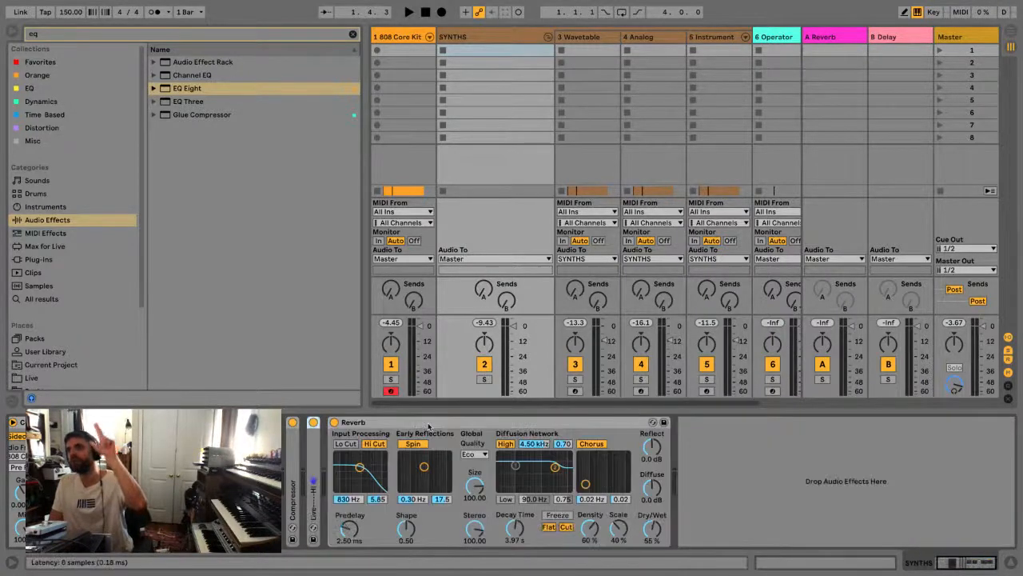